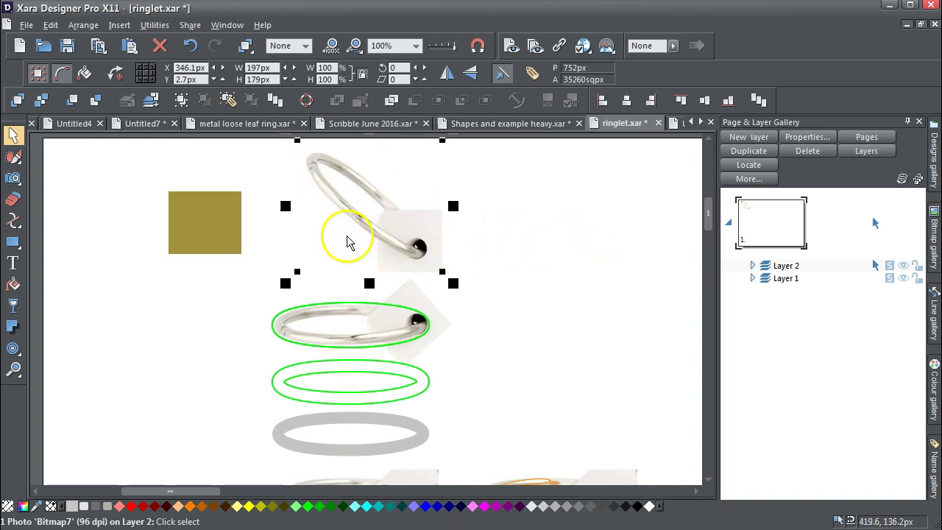
- Select and deselect the top ring photo and the olive colour swatch
left_click(619, 245)
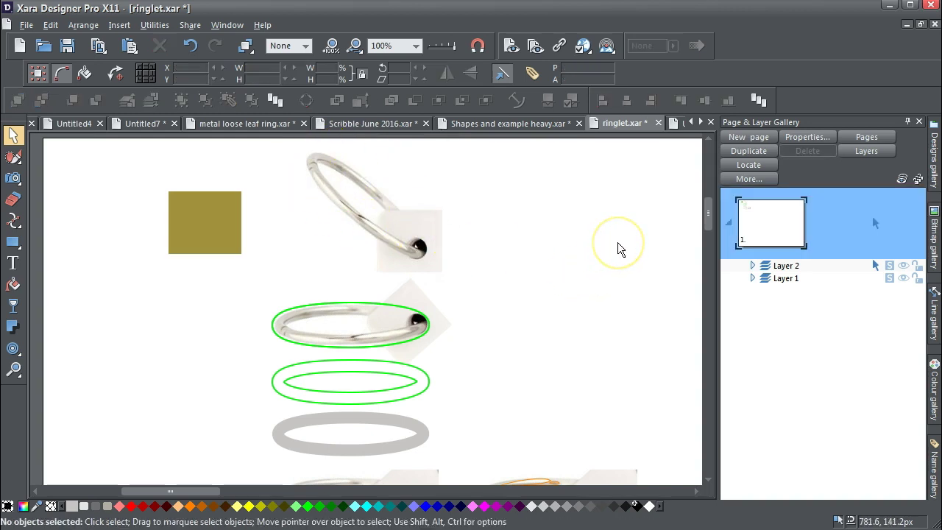
left_click(330, 195)
left_click(569, 237)
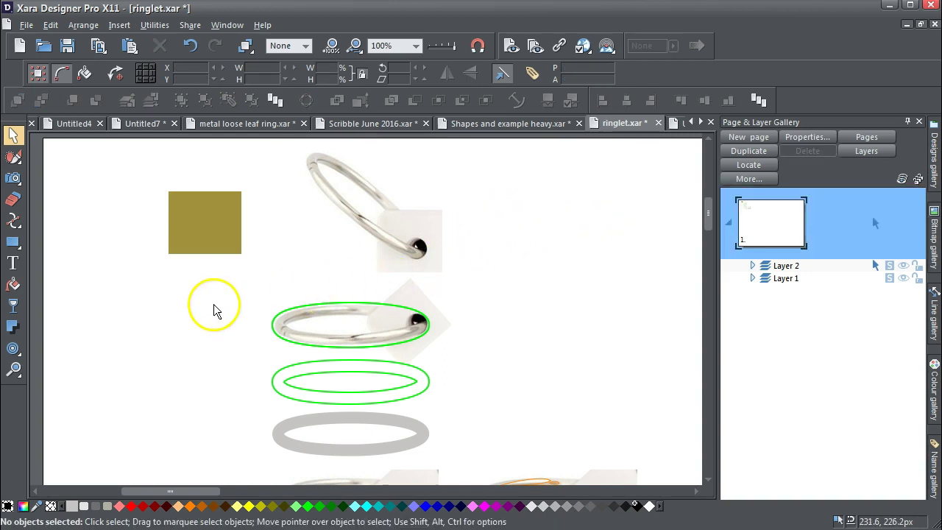
left_click(212, 232)
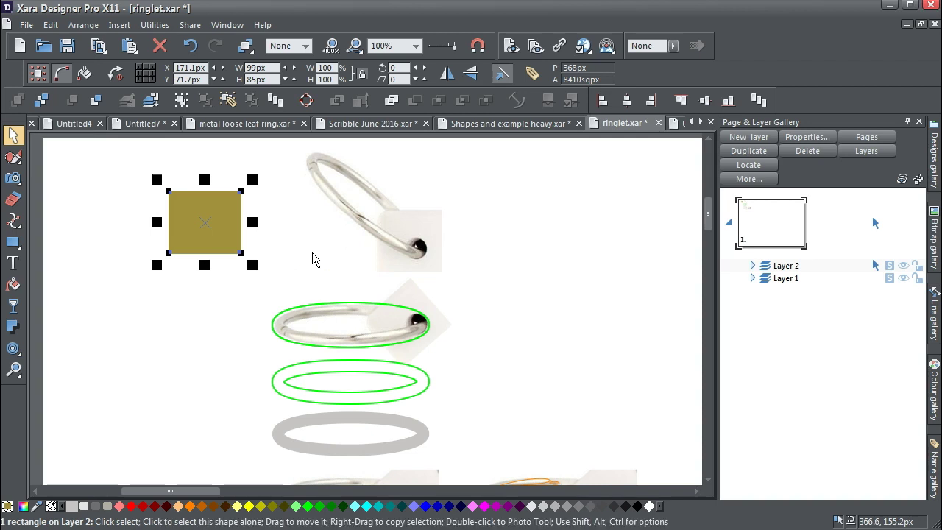
left_click(331, 218)
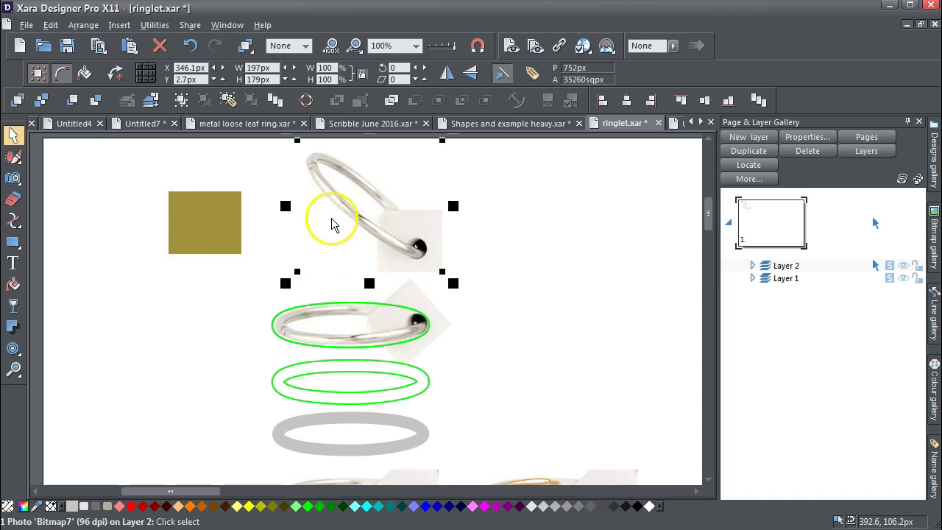
left_click(562, 210)
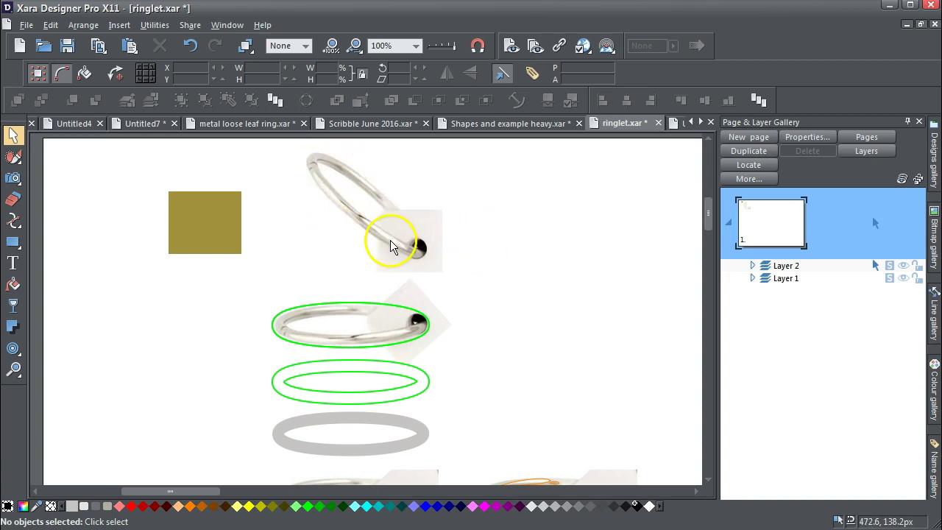
- Place a copy of the top ring photo to the right and draw a horizontal line across it
left_click(391, 245)
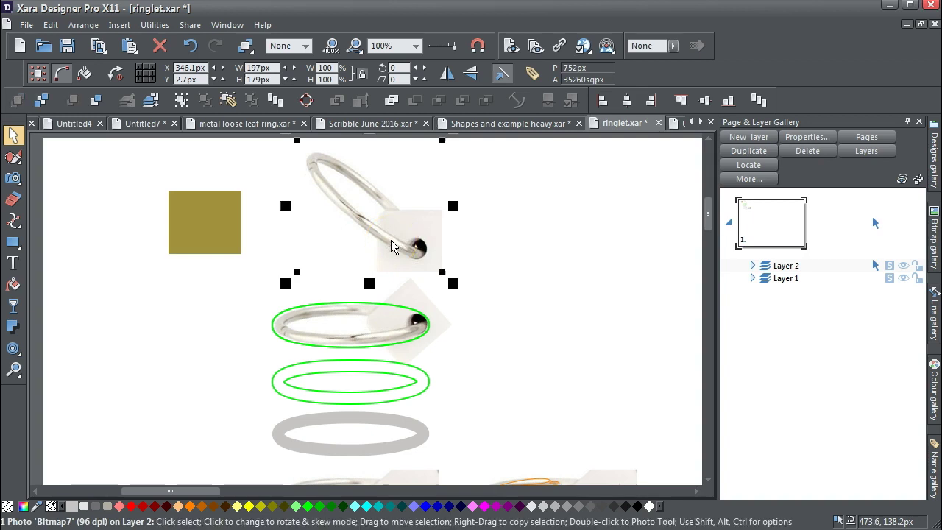
left_click_drag(391, 245, 623, 252)
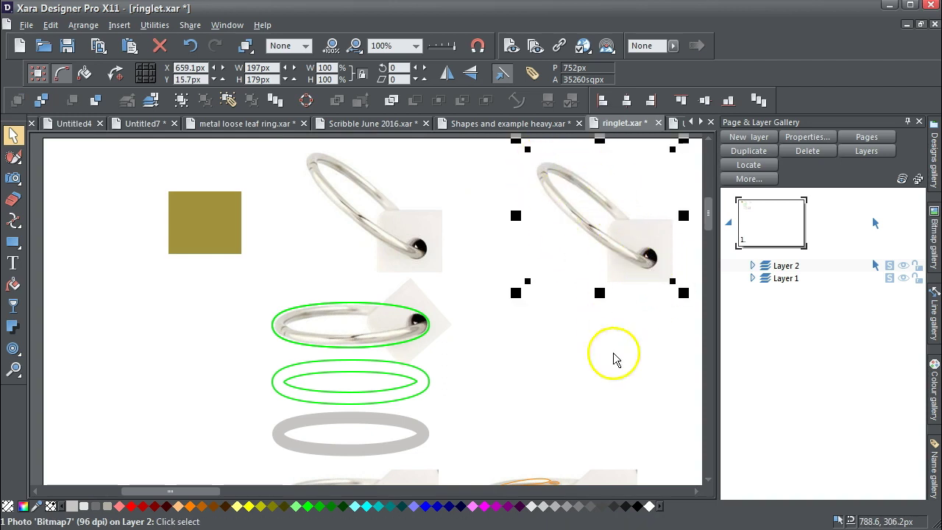
left_click(622, 378)
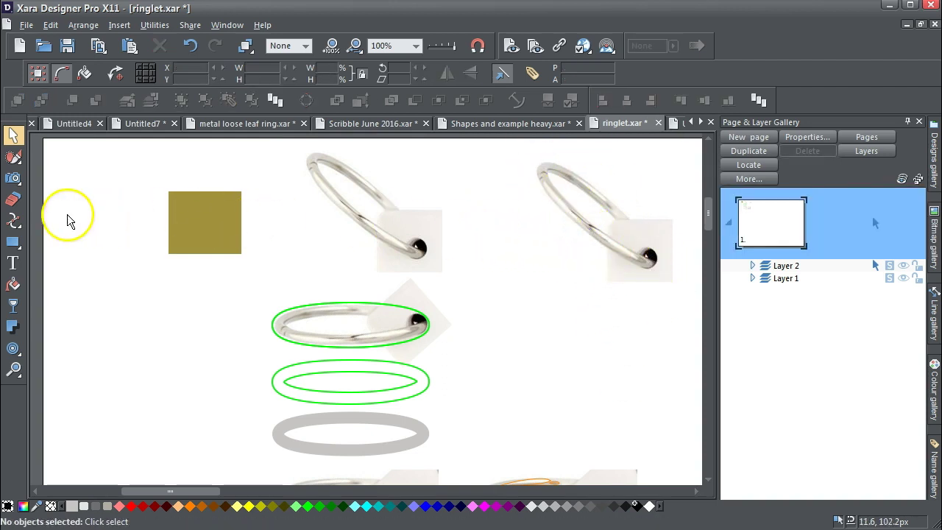
left_click(13, 223)
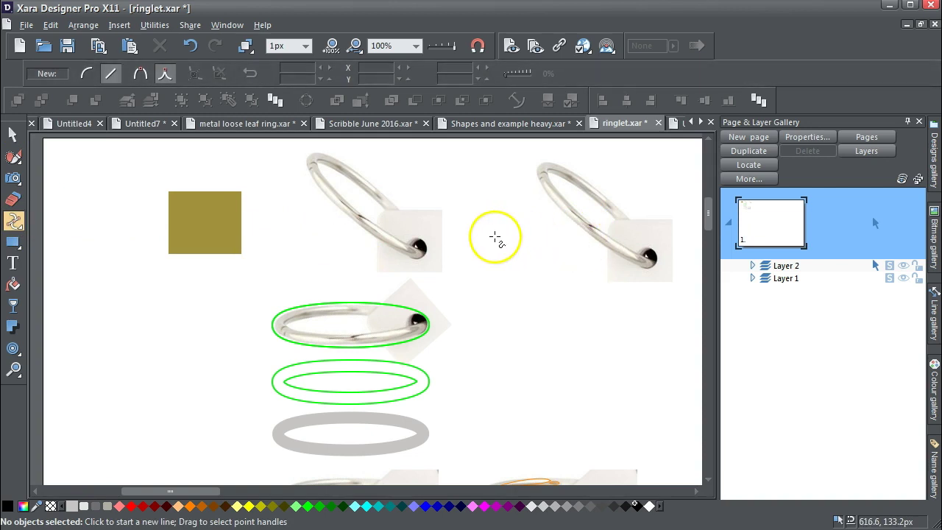
left_click_drag(490, 237, 699, 237)
- Rotate the copied ring so it lies flat and move it onto the horizontal line
left_click(12, 134)
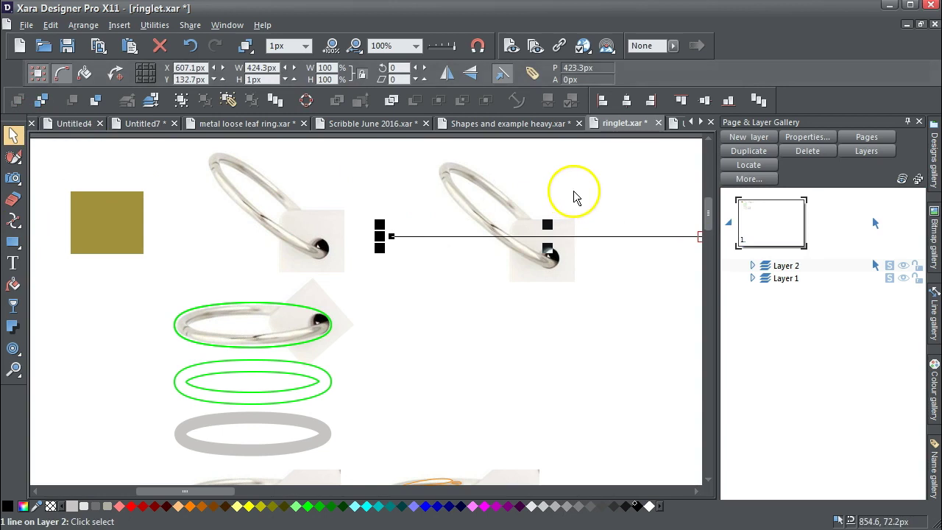
left_click(486, 206)
left_click(496, 199)
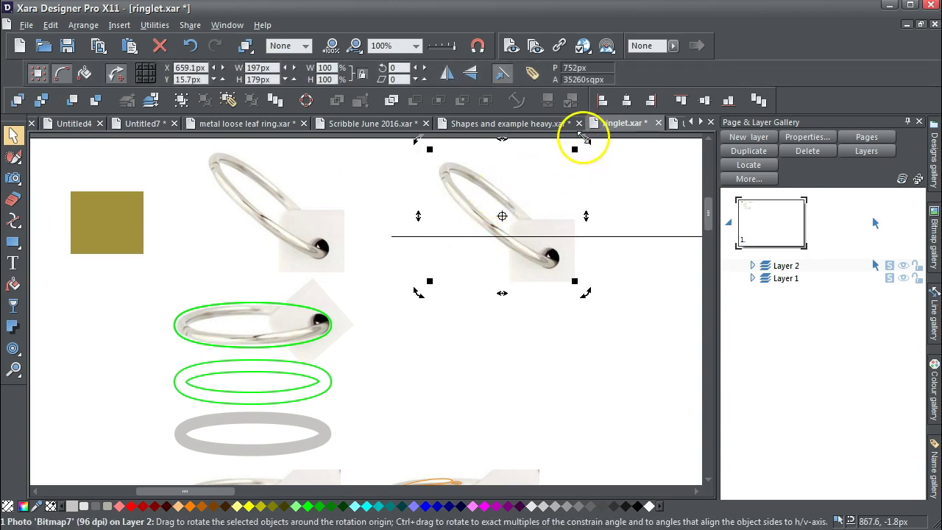
left_click_drag(585, 138, 508, 116)
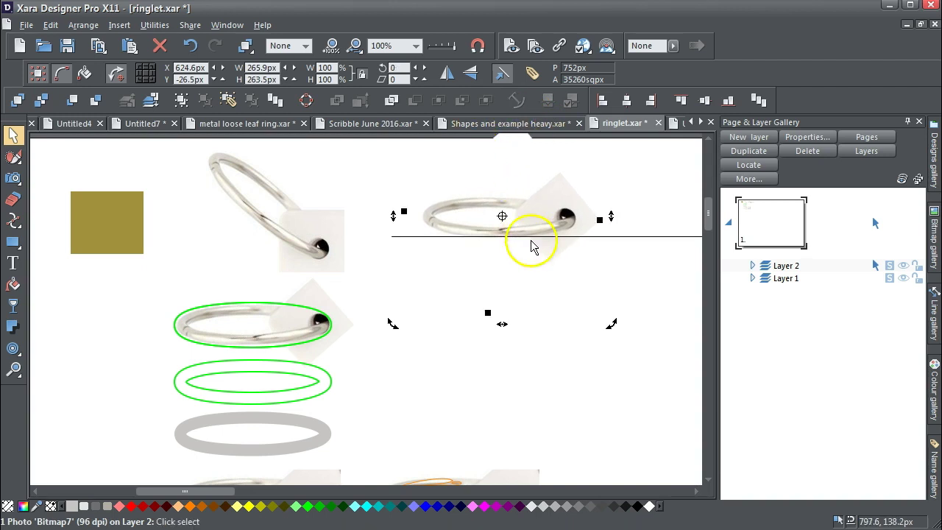
left_click_drag(485, 203, 501, 227)
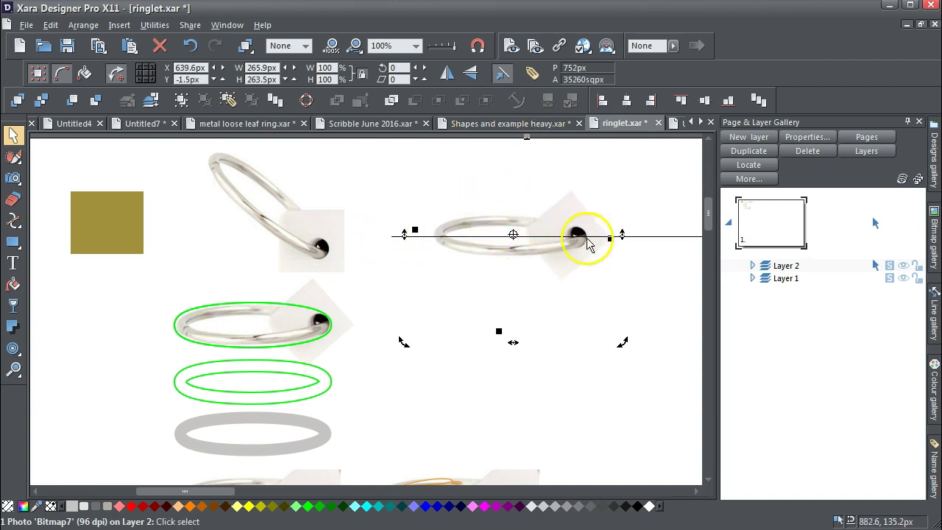
left_click(657, 213)
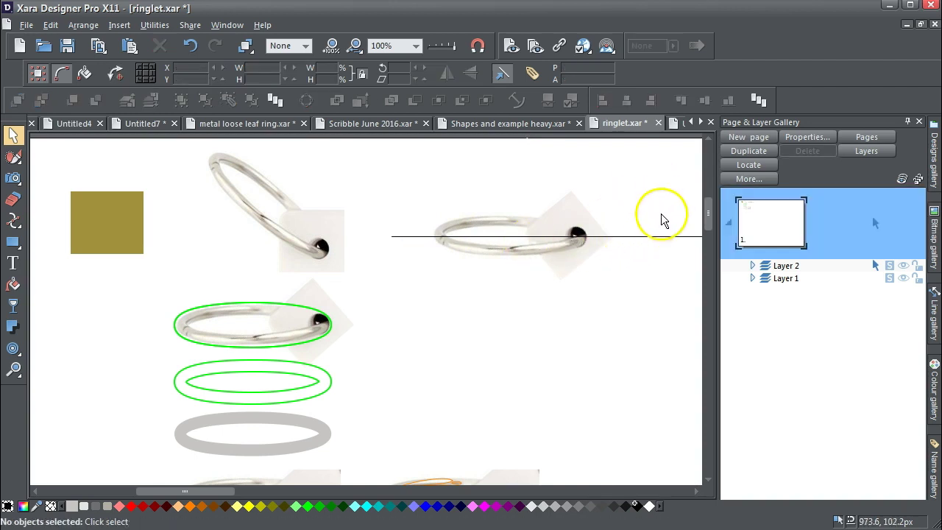
- Delete the horizontal line and the rotated ring copy
left_click(648, 237)
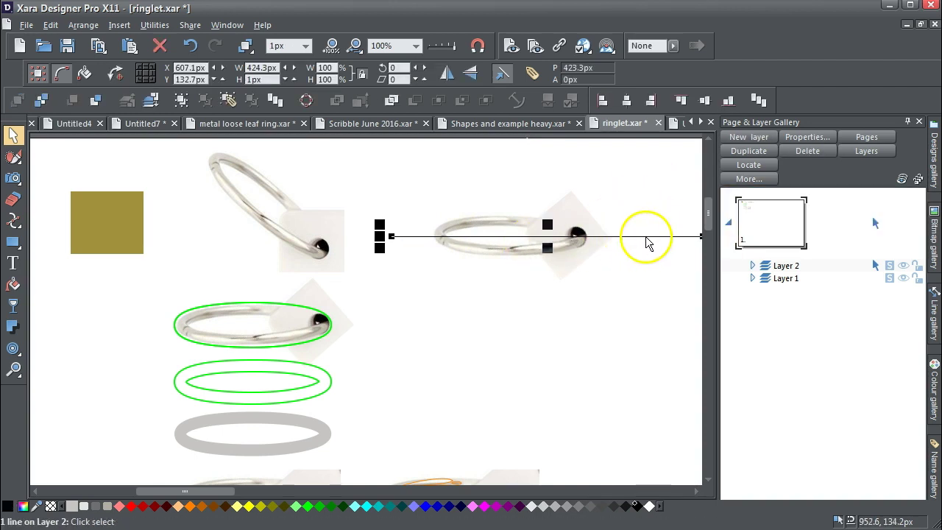
key("Delete")
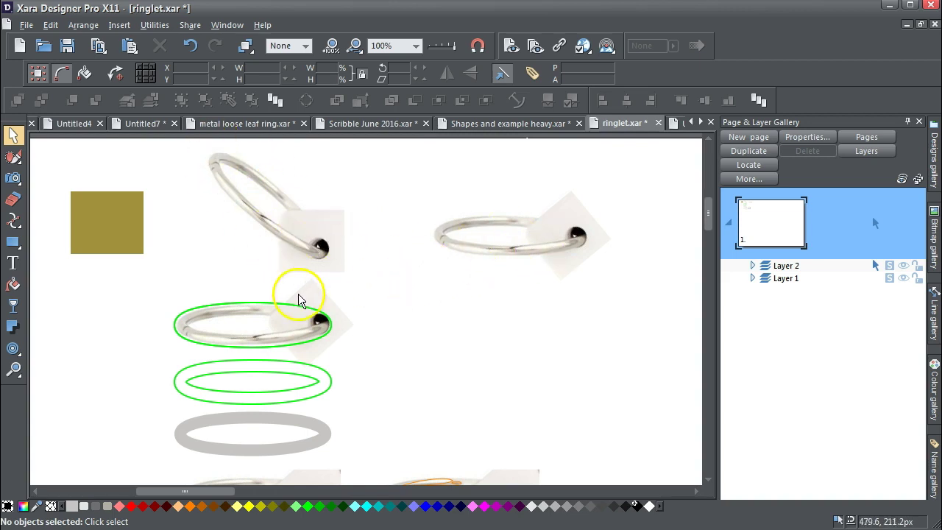
left_click(553, 250)
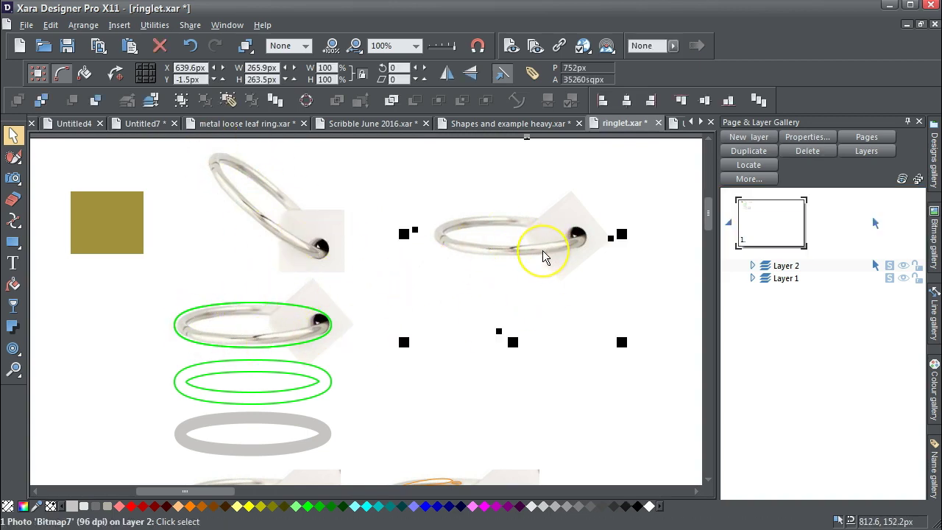
key("Delete")
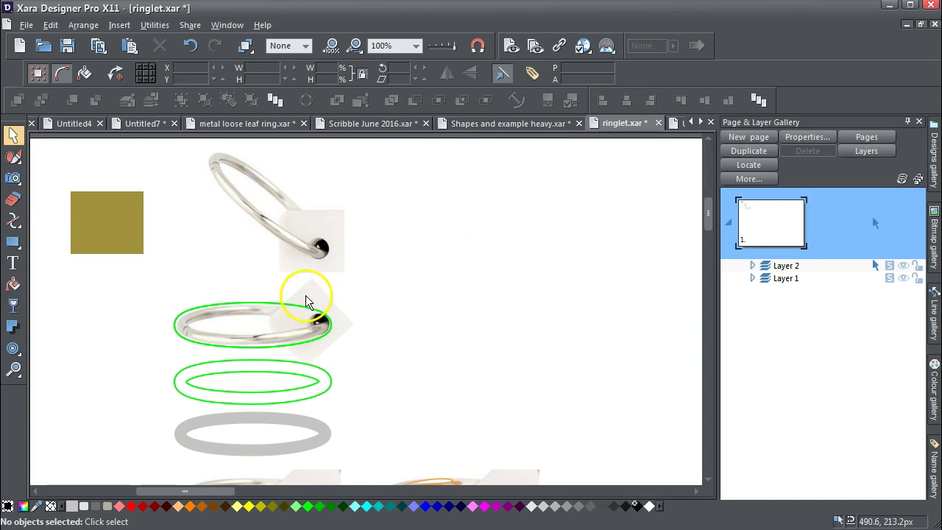
- Pick out the green ellipse surrounding the middle ring photo and delete it, leaving the bare photo
left_click_drag(213, 492, 200, 495)
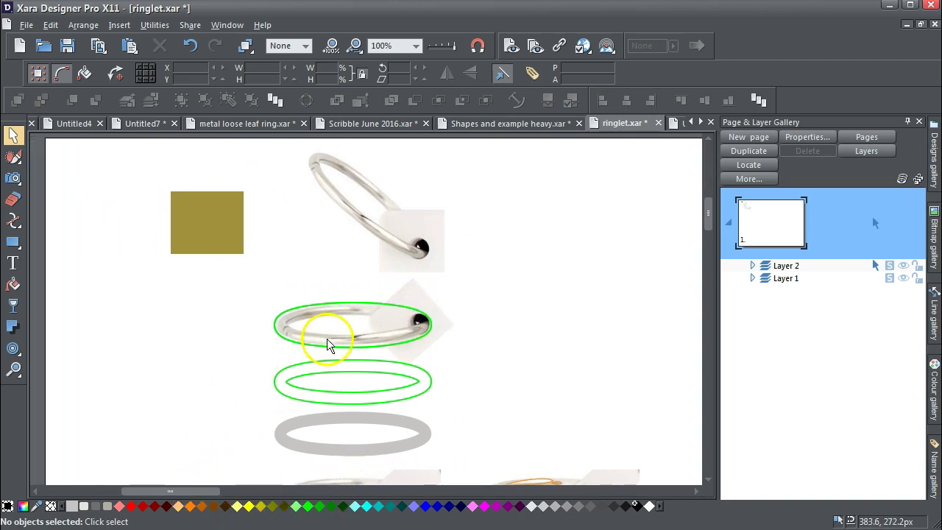
left_click(293, 309)
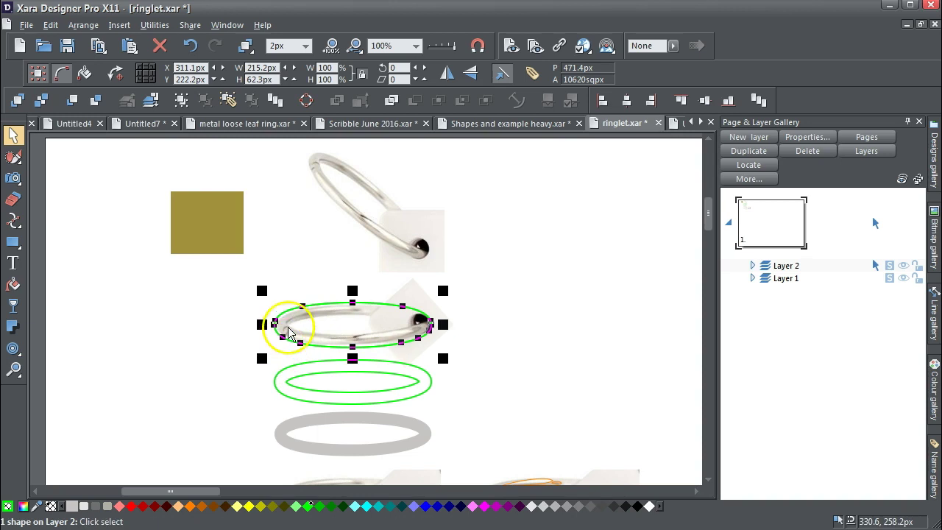
left_click(216, 311)
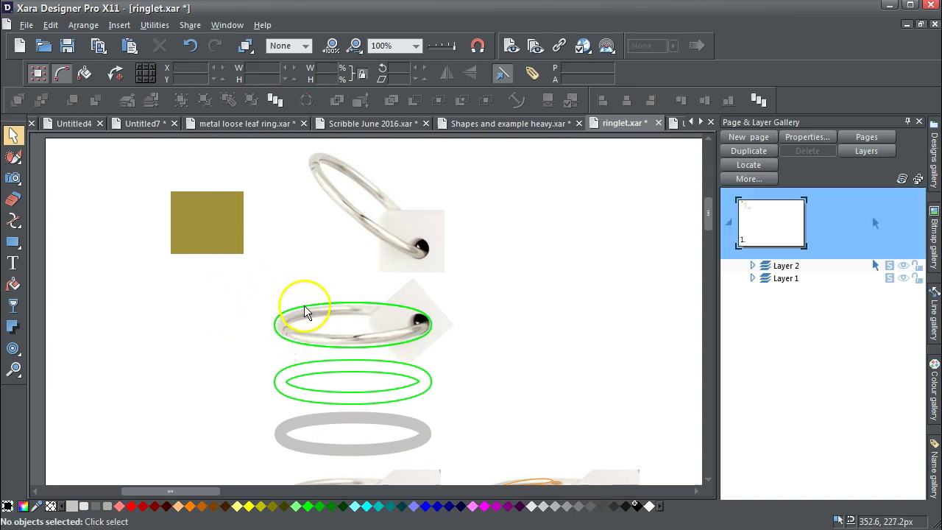
left_click(304, 305)
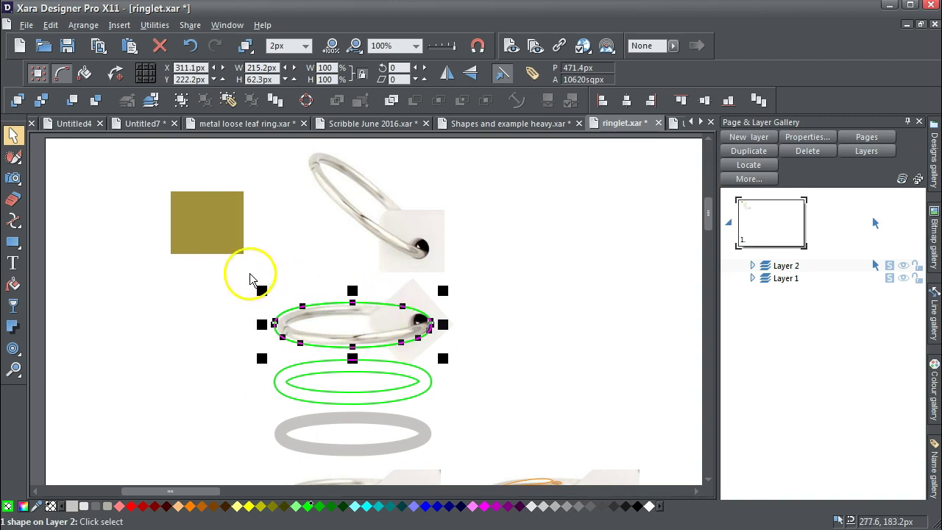
left_click(213, 296)
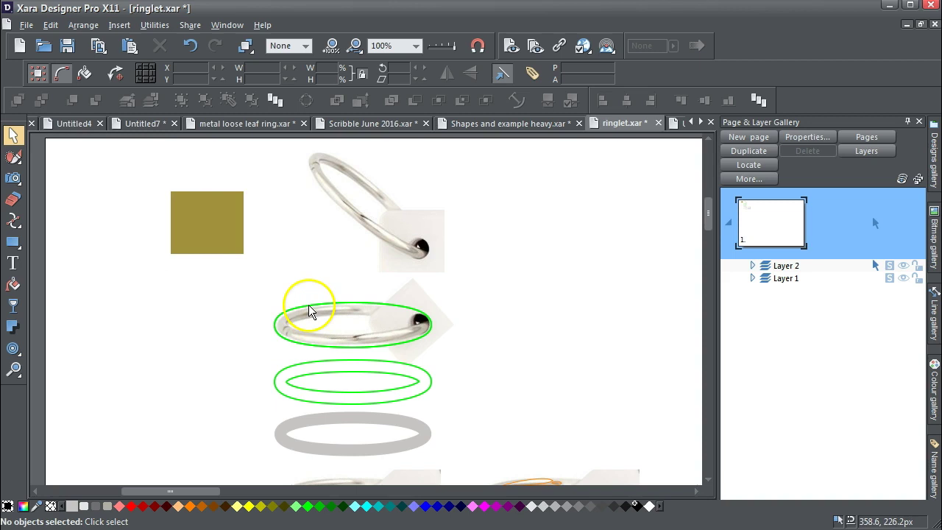
left_click(308, 312)
key("Escape")
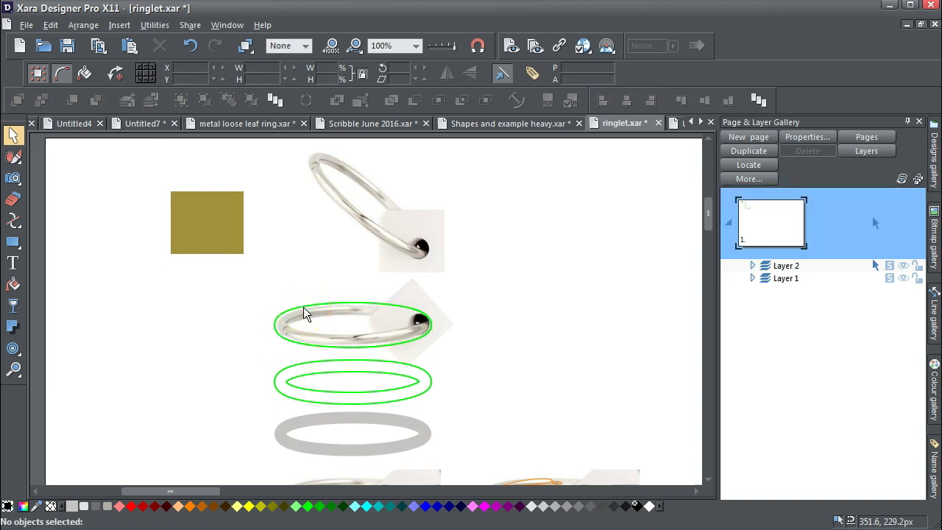
left_click(290, 307)
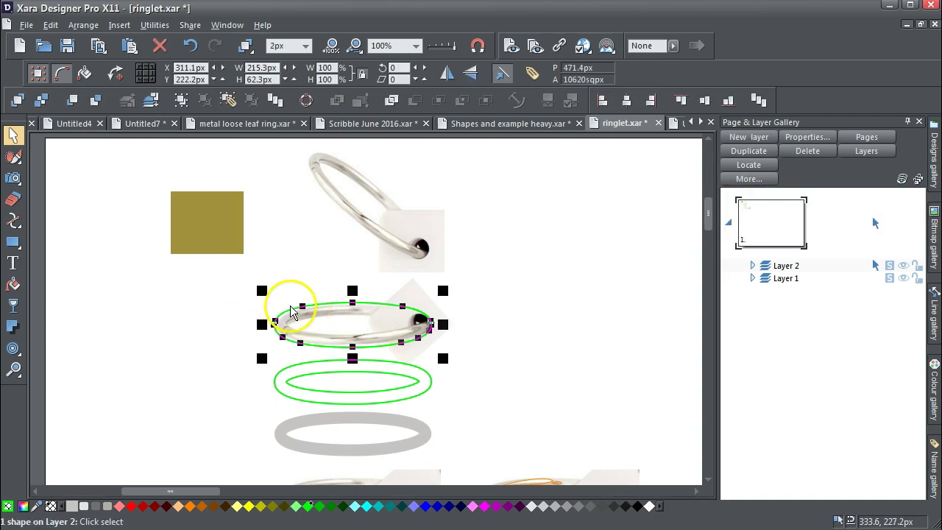
key("Delete")
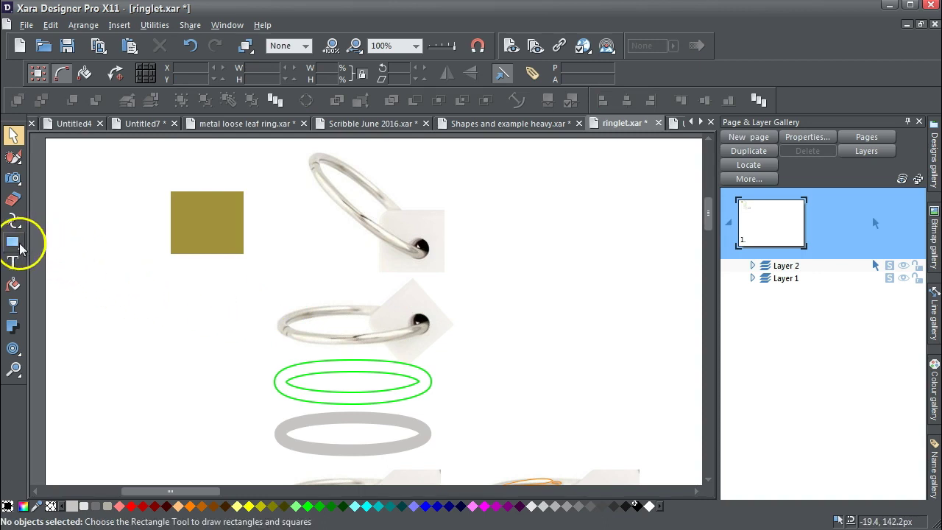
- Draw an unfilled, outlined ellipse tracing the middle ring's outer edge
mouse_move(28, 251)
left_click(65, 243)
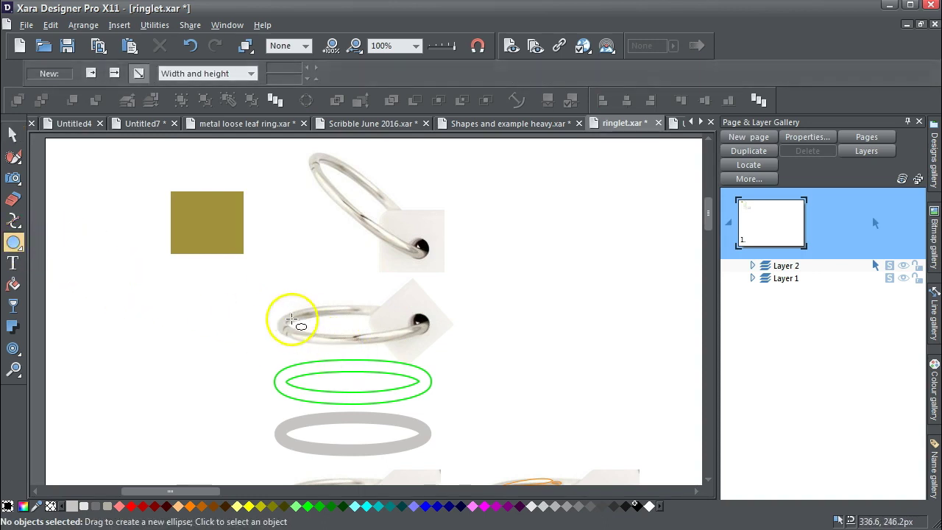
left_click_drag(280, 305, 428, 347)
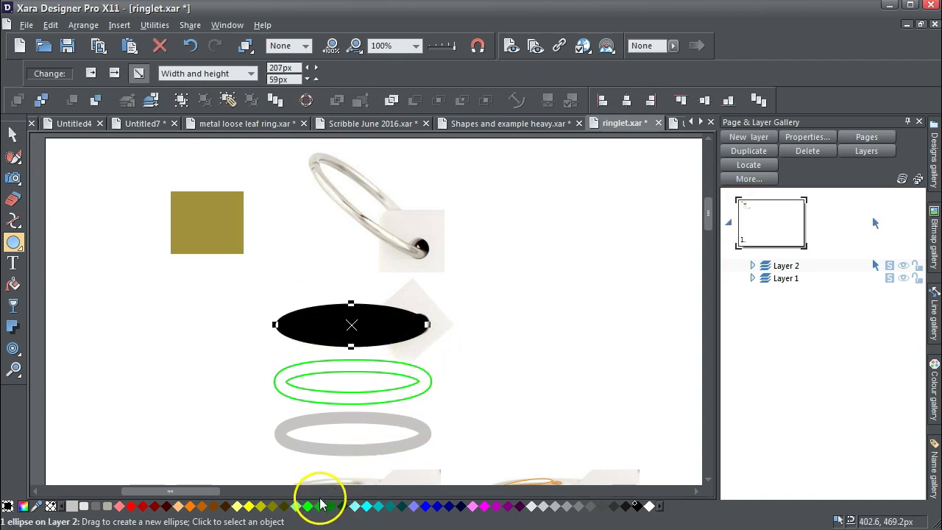
left_click(133, 506, "shift")
left_click(50, 507)
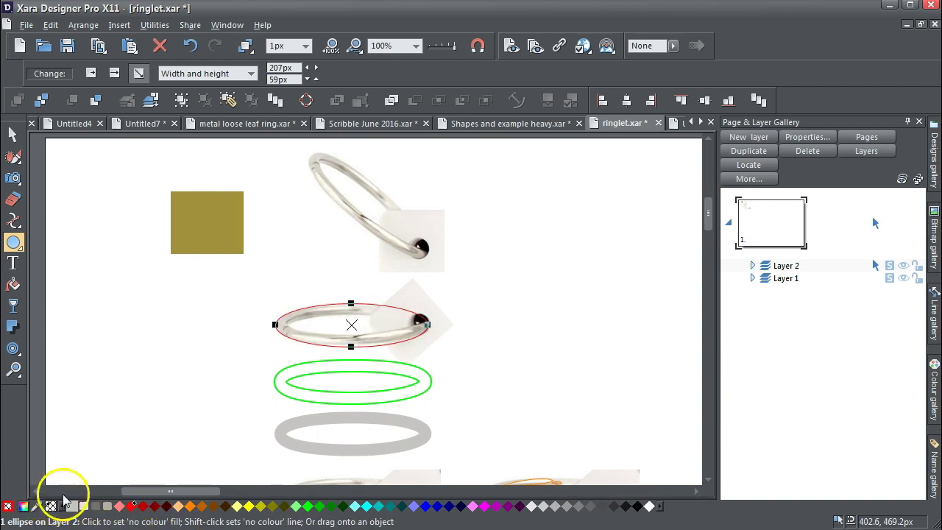
left_click(12, 133)
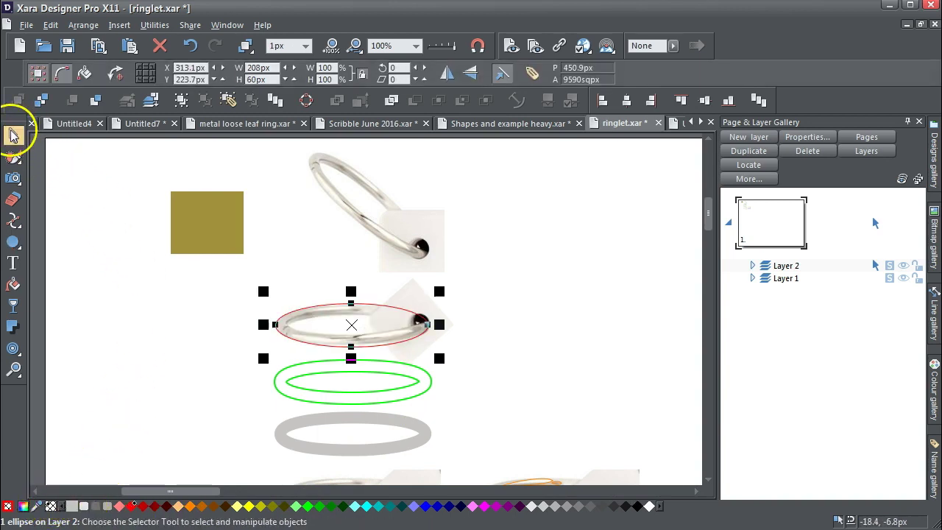
left_click(101, 199)
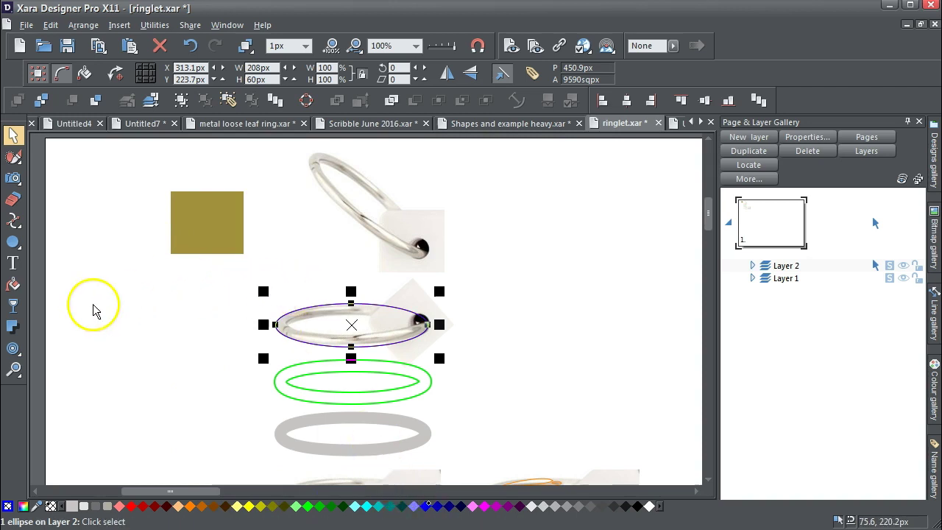
- Contour the ring ellipse inward, convert it to a separate 178.2 × 33 px inset shape, and select it
mouse_move(15, 356)
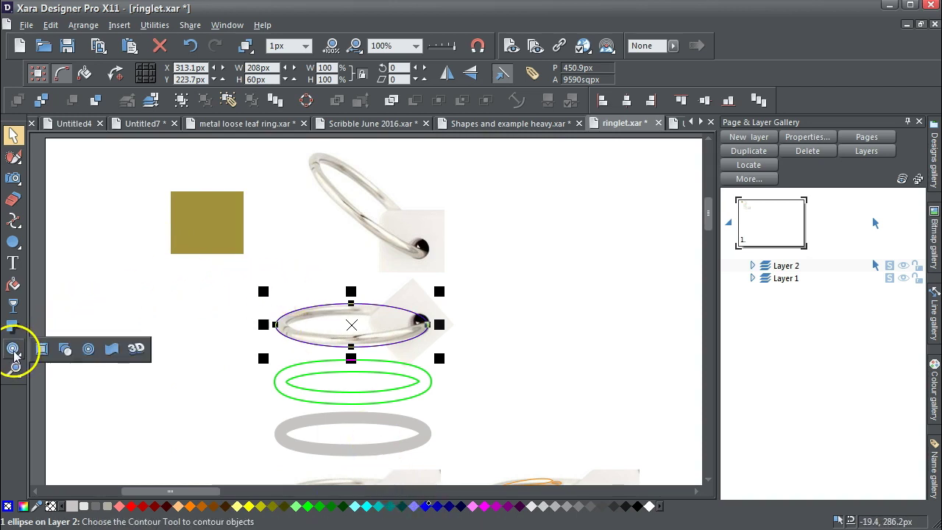
left_click(89, 348)
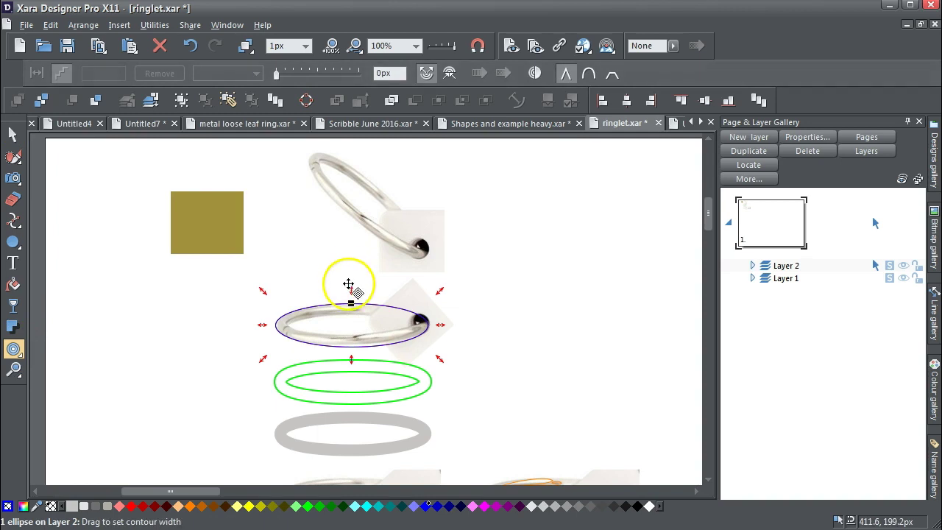
left_click_drag(263, 292, 288, 301)
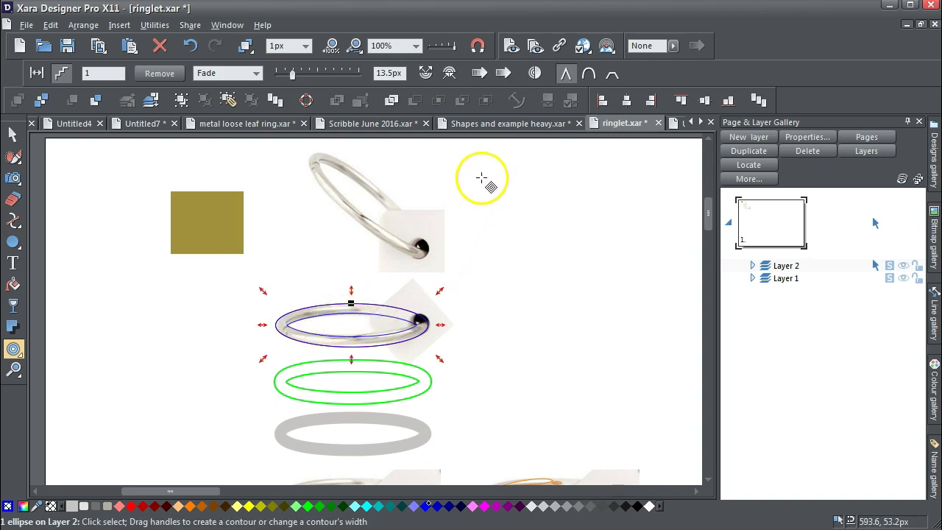
left_click(535, 74)
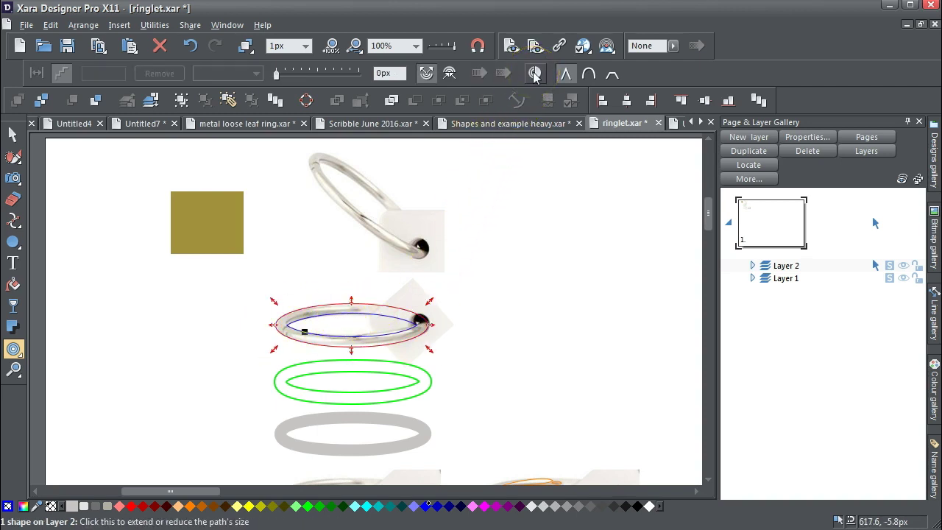
left_click(19, 137)
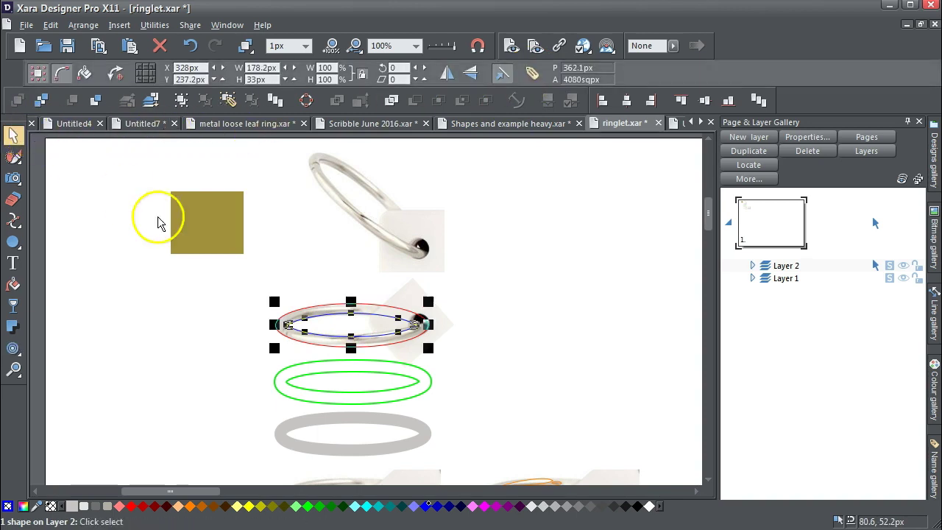
left_click(225, 318)
left_click(318, 302)
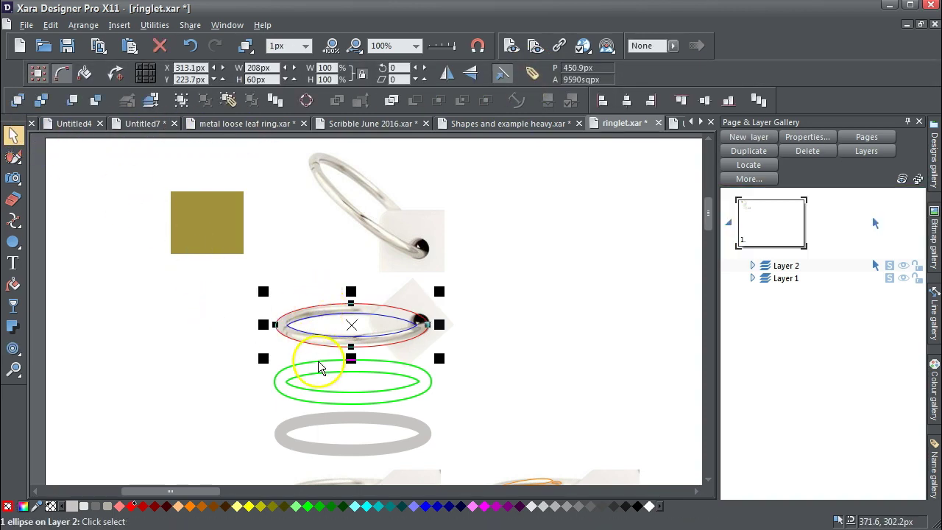
left_click(317, 322)
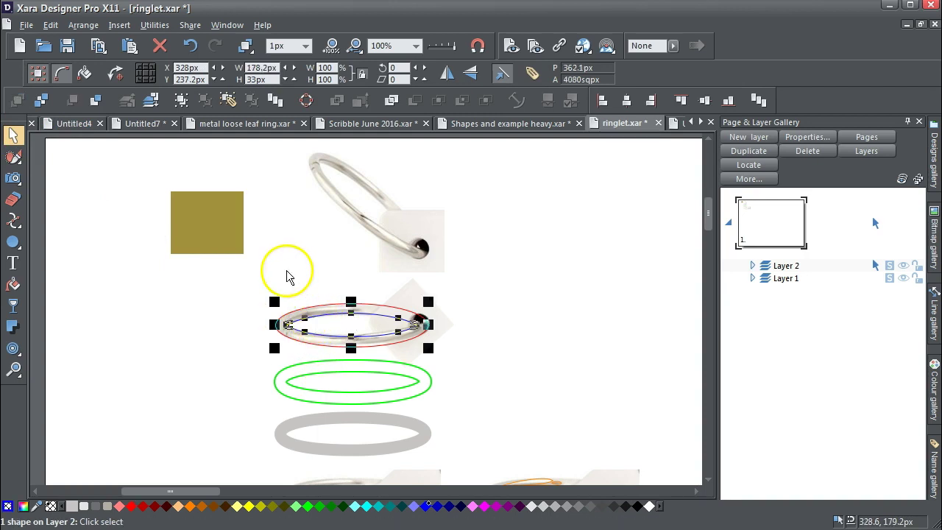
left_click(289, 265)
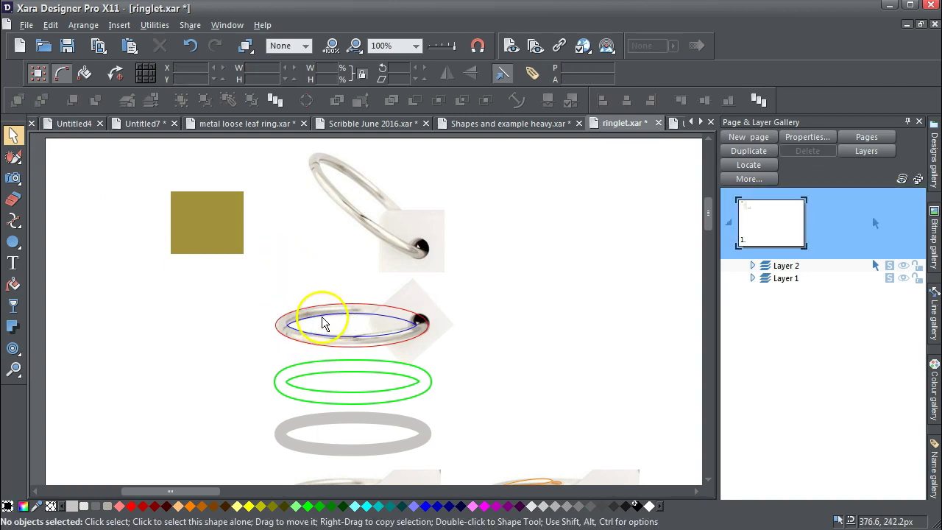
left_click(325, 322)
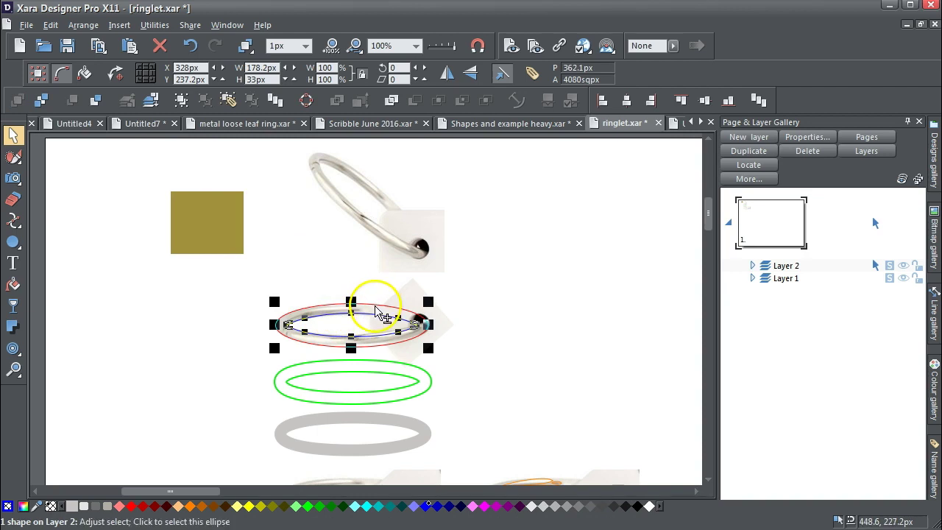
- Subtract the inner ellipse from the outer one to form a ring-shaped band
left_click(380, 315, "shift")
left_click(84, 25)
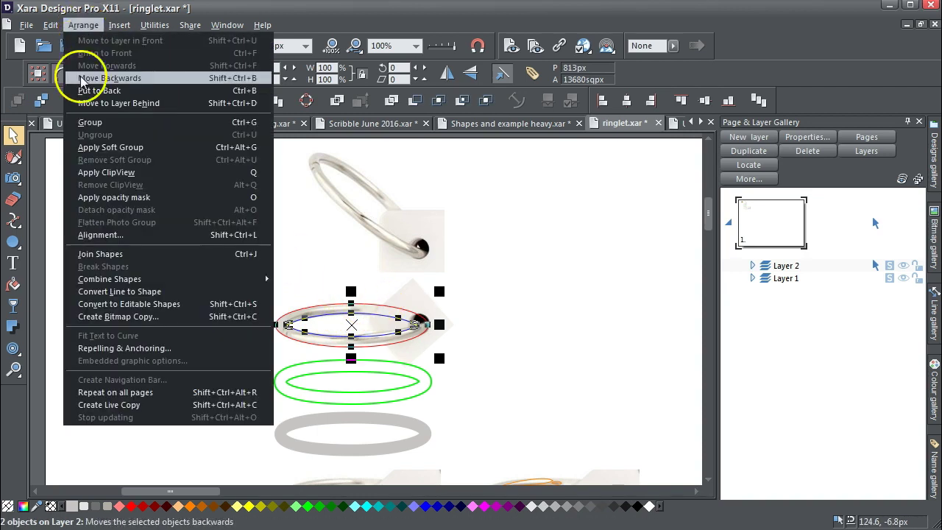
mouse_move(123, 279)
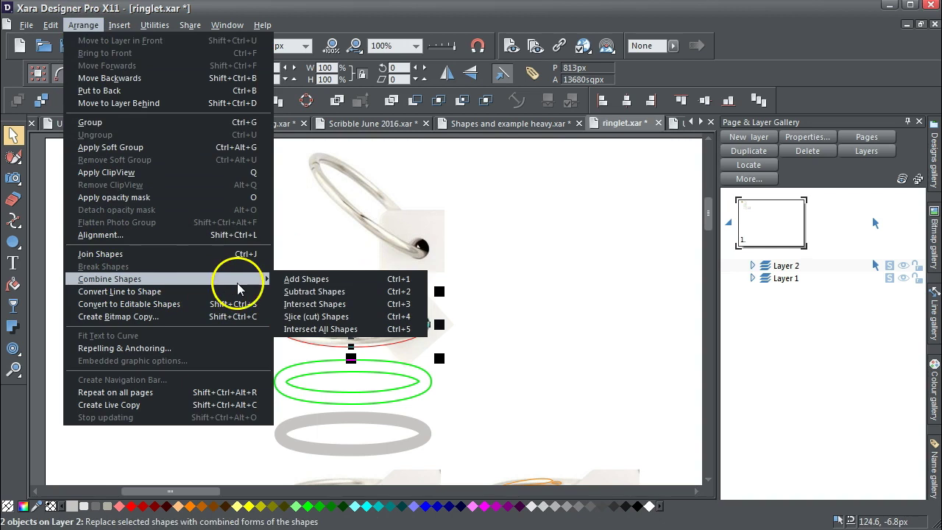
left_click(308, 292)
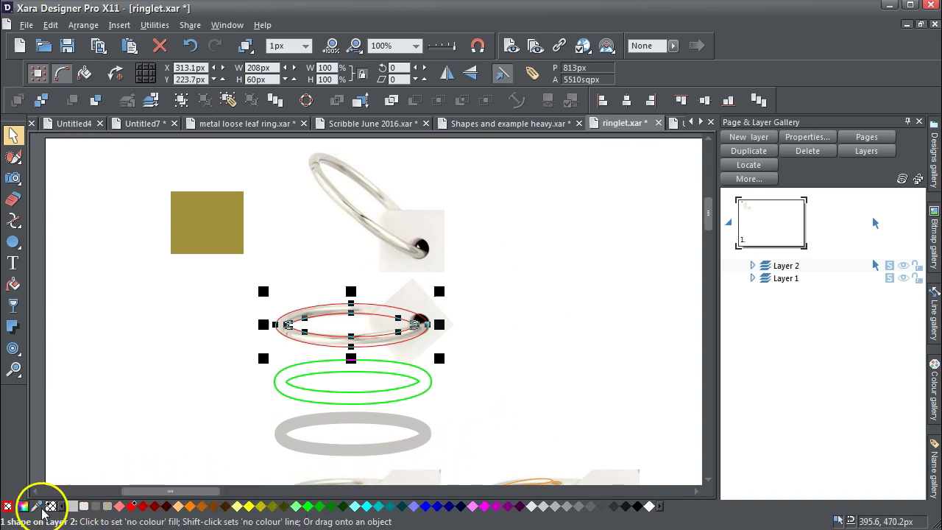
- Try an olive fill on the band, undo it, then marquee-select the green ellipse outline
left_click_drag(37, 510, 220, 215)
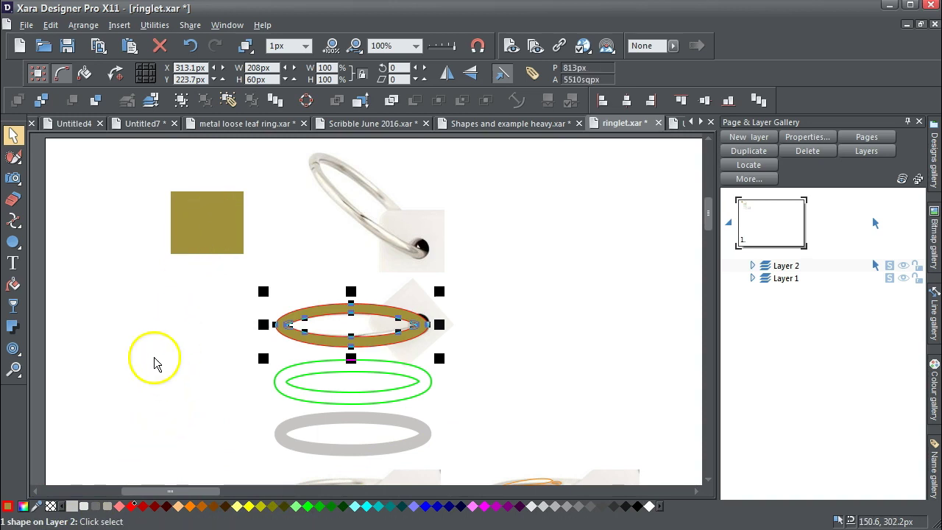
left_click(141, 307)
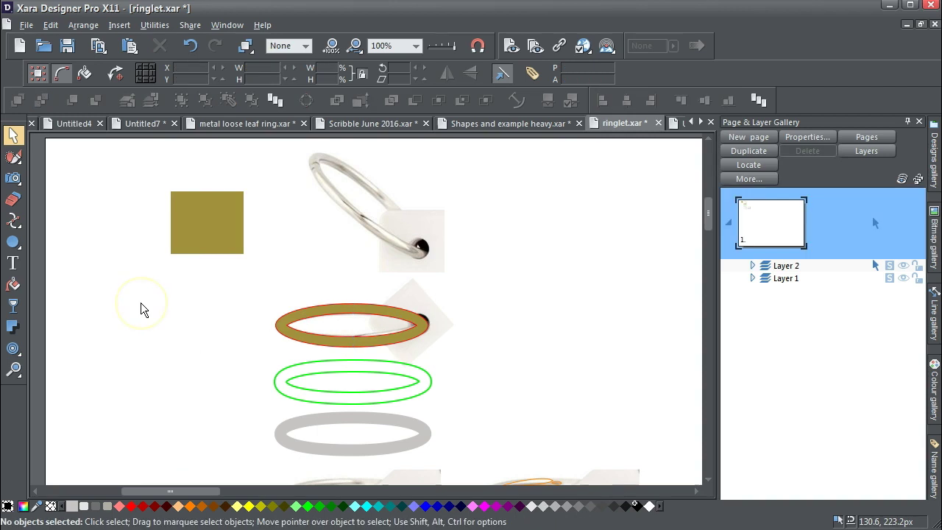
left_click(190, 45)
left_click_drag(220, 352, 520, 412)
left_click(517, 398)
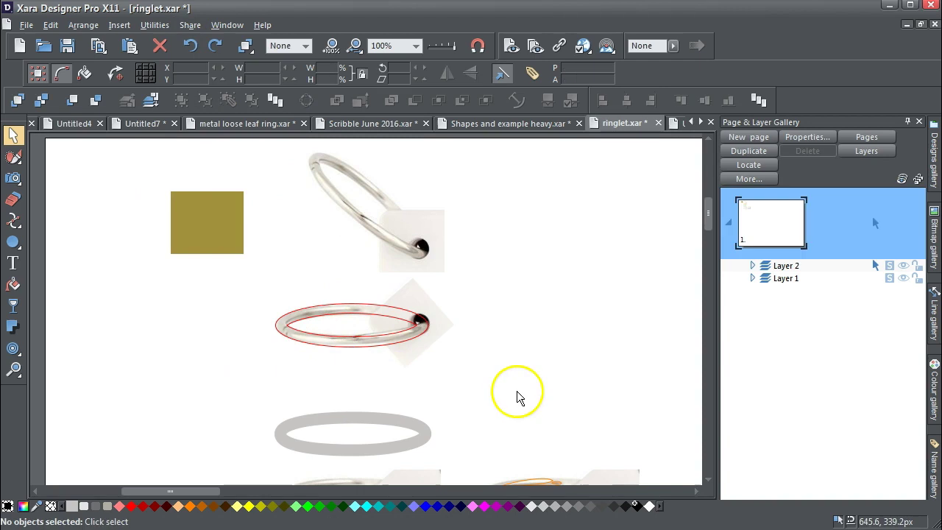
left_click(416, 334)
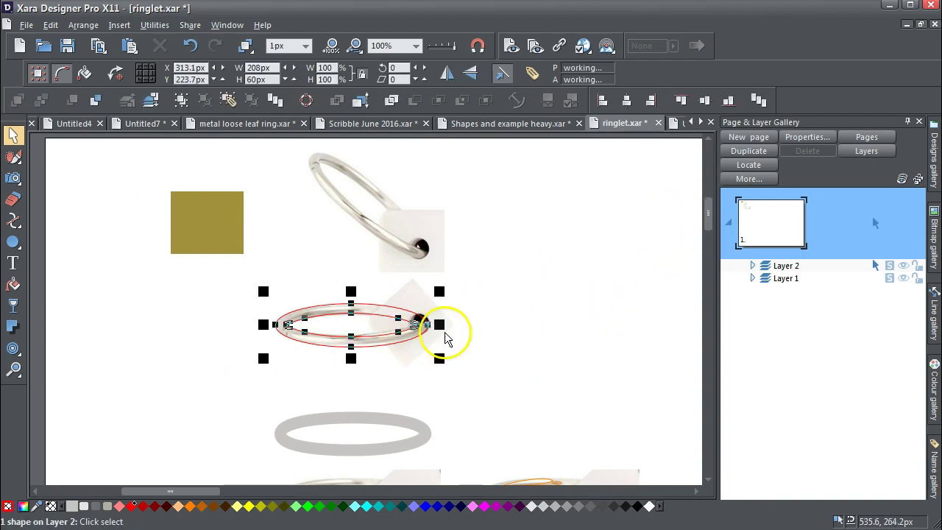
scroll(708, 216, "down", 3)
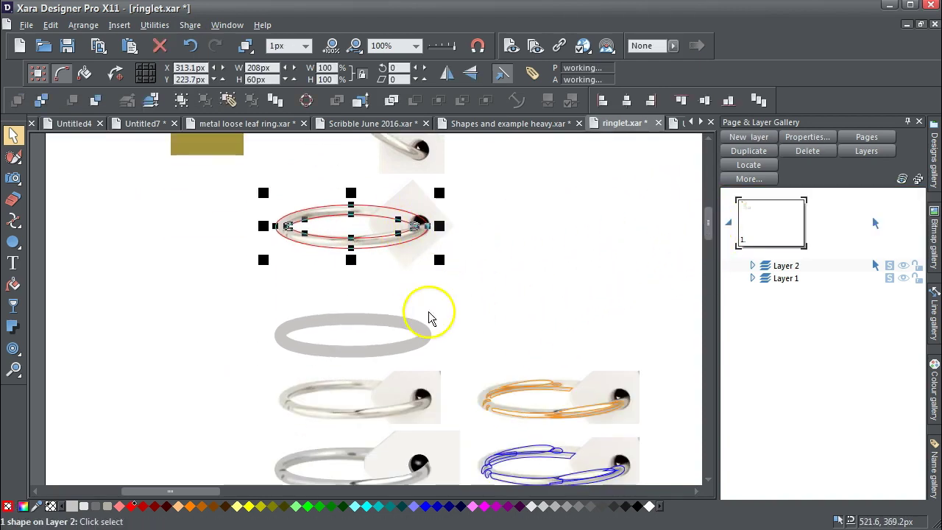
left_click(364, 318)
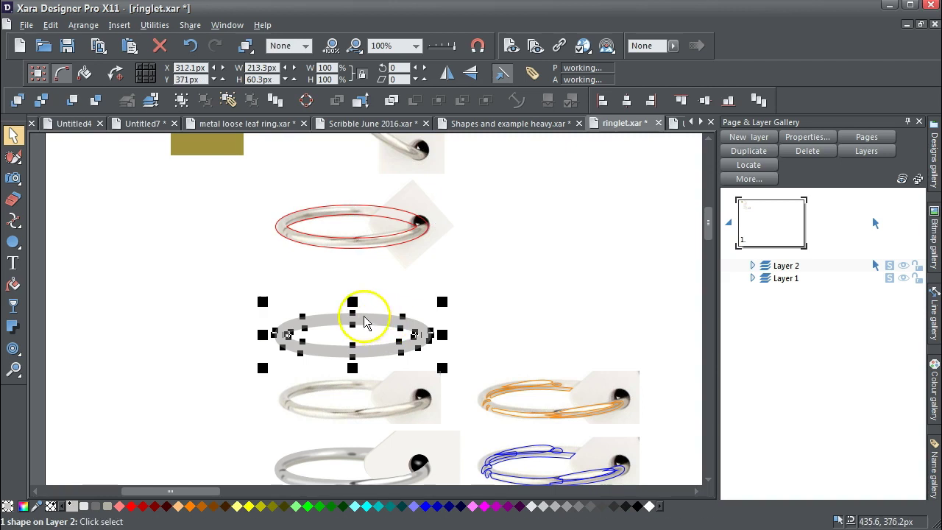
left_click(239, 277)
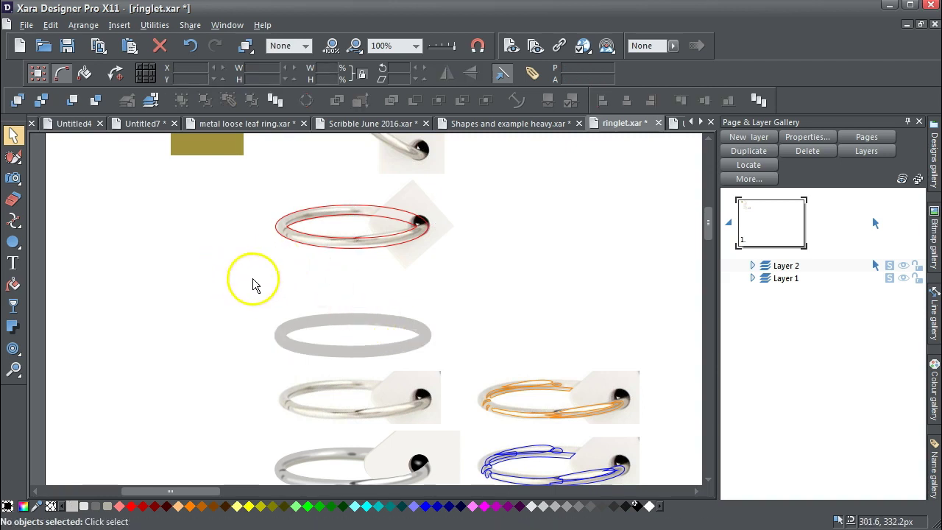
left_click(323, 317)
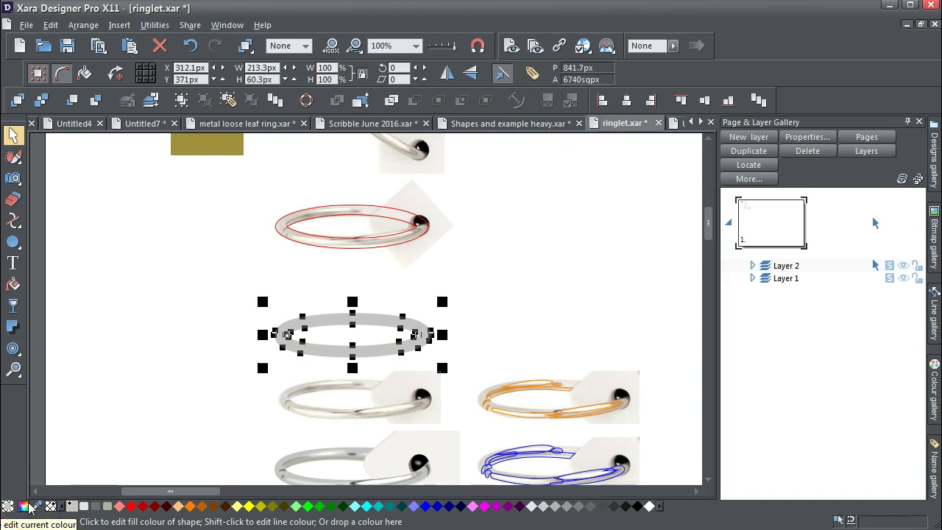
left_click(105, 420)
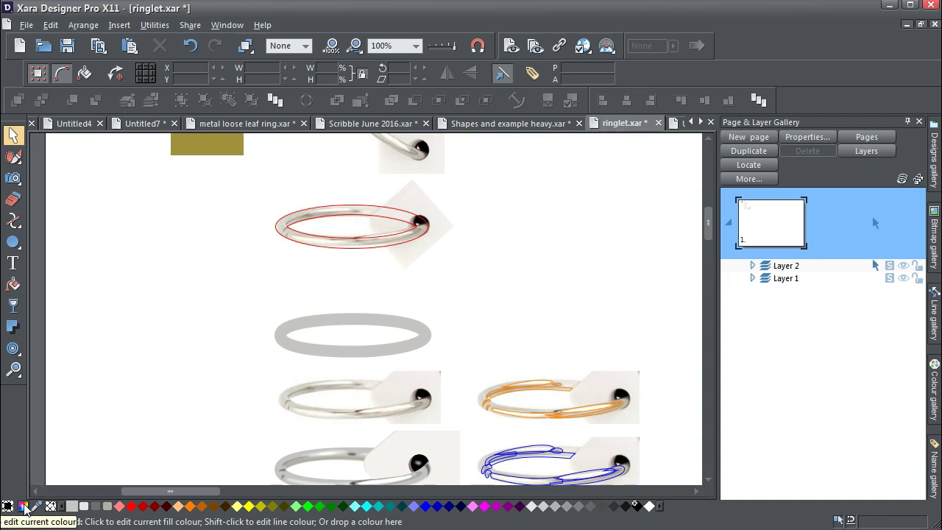
left_click(305, 348)
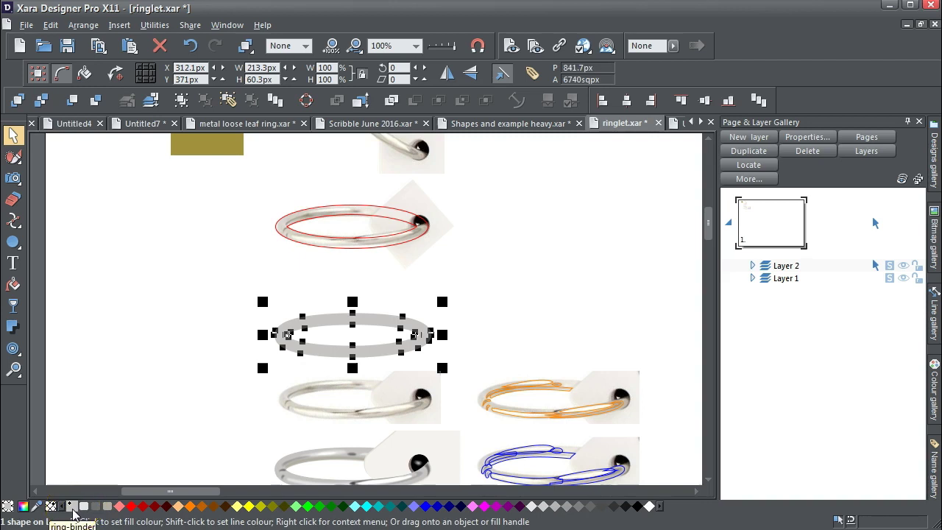
left_click(137, 389)
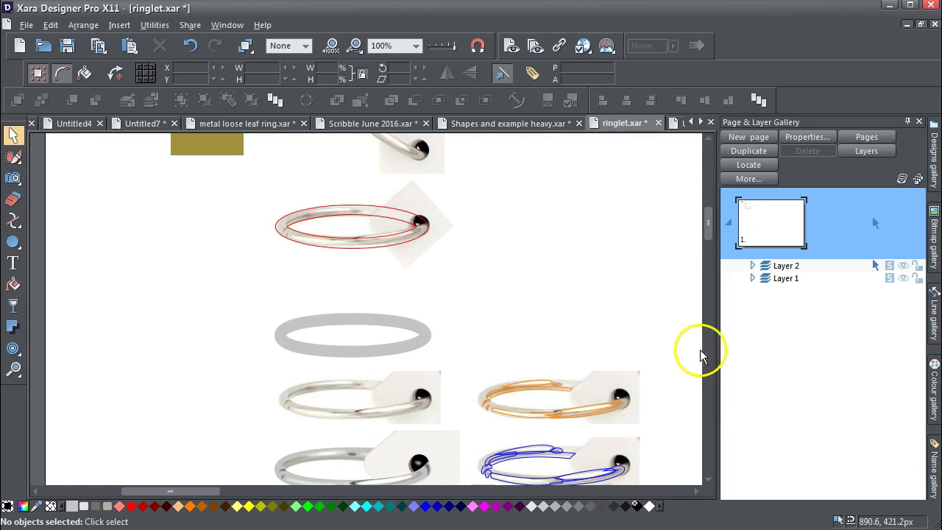
- Move the grey ellipse down onto the ring photo
left_click_drag(708, 235, 707, 241)
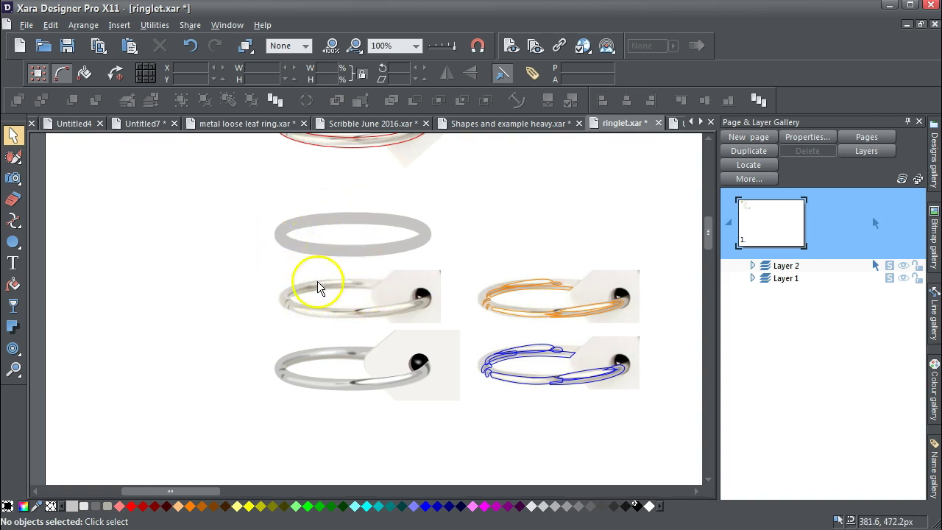
left_click(354, 220)
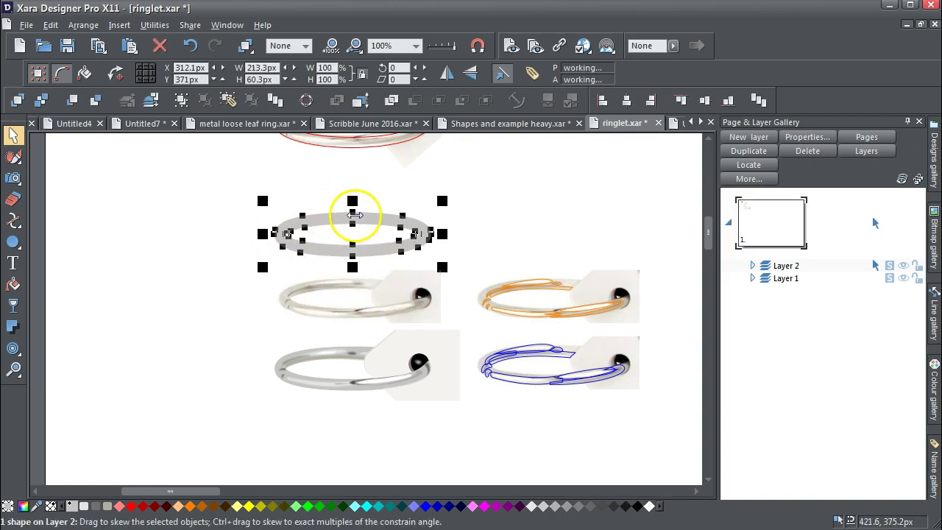
mouse_move(334, 221)
left_mouse_down()
mouse_move(356, 291)
mouse_move(362, 217)
mouse_move(347, 213)
left_mouse_up()
left_click(237, 273)
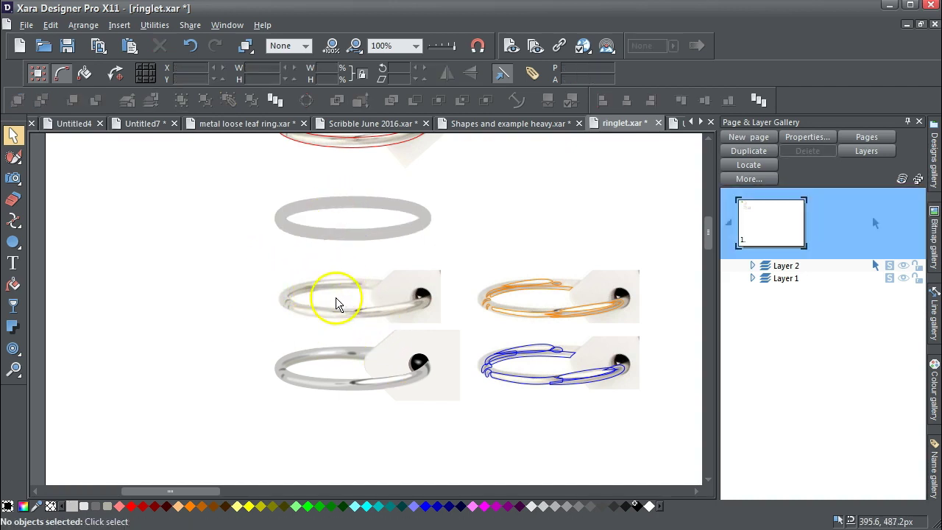
- Zoom in on the orange-traced ring and check its outline and small loop shapes
left_click(15, 372)
left_click_drag(460, 249, 665, 347)
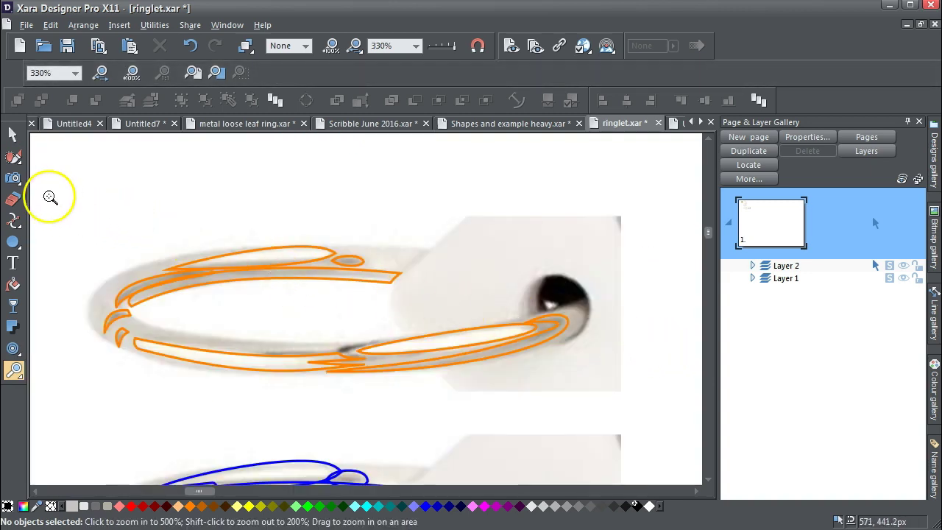
left_click(14, 136)
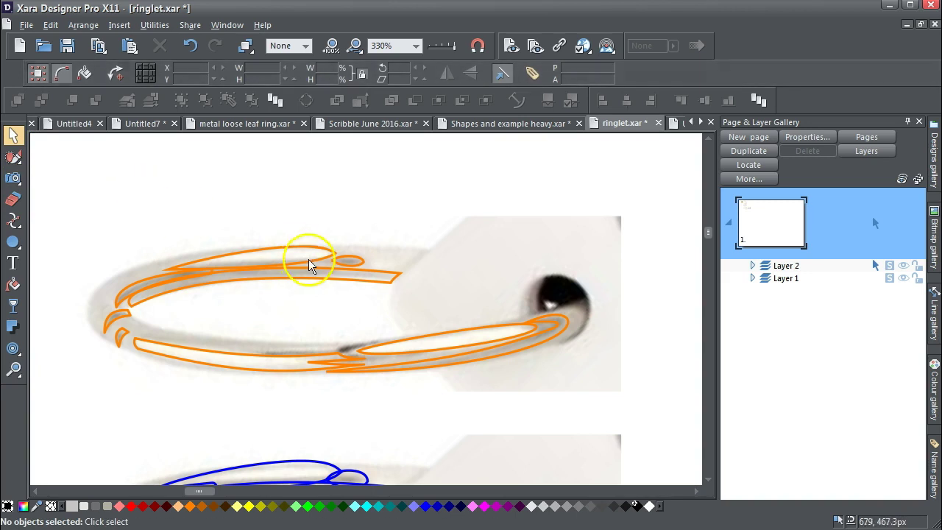
left_click(290, 248)
left_click(371, 264)
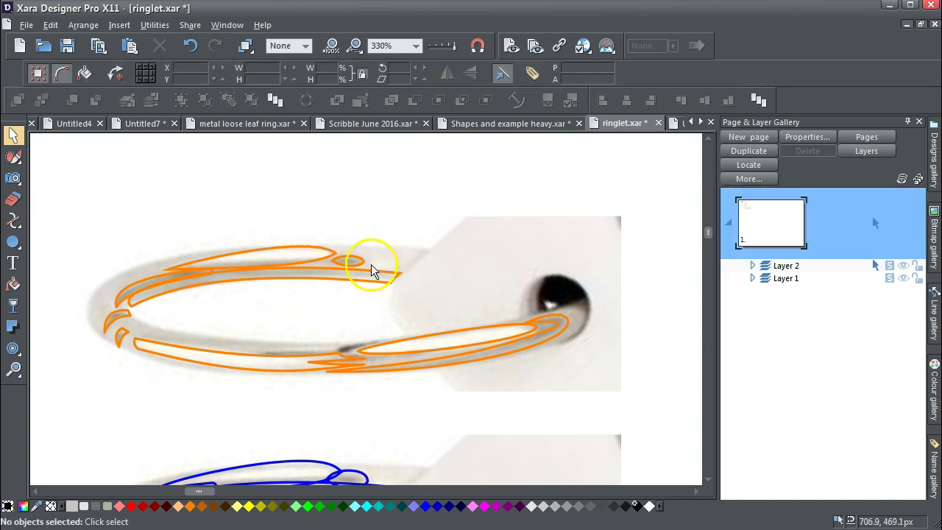
left_click(358, 260)
left_click(443, 189)
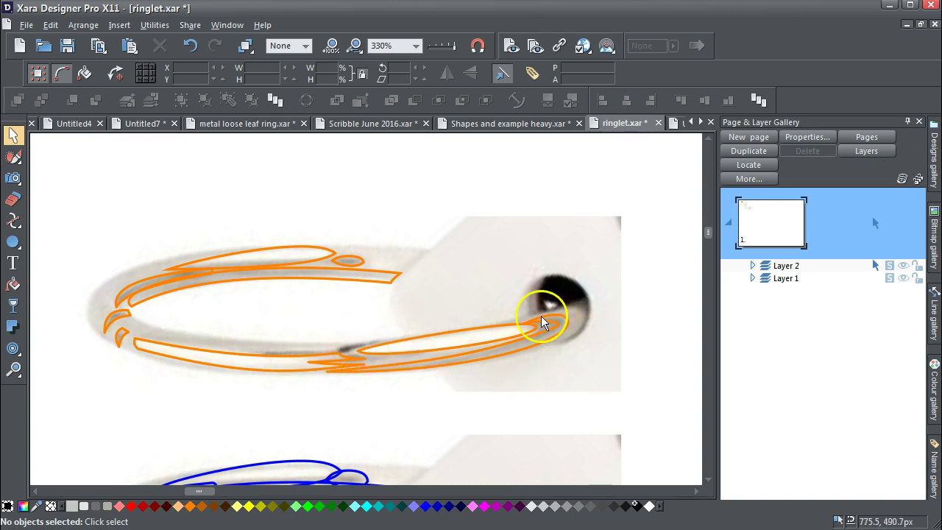
- Undo the last move of the orange inner ring shape
left_click(483, 367)
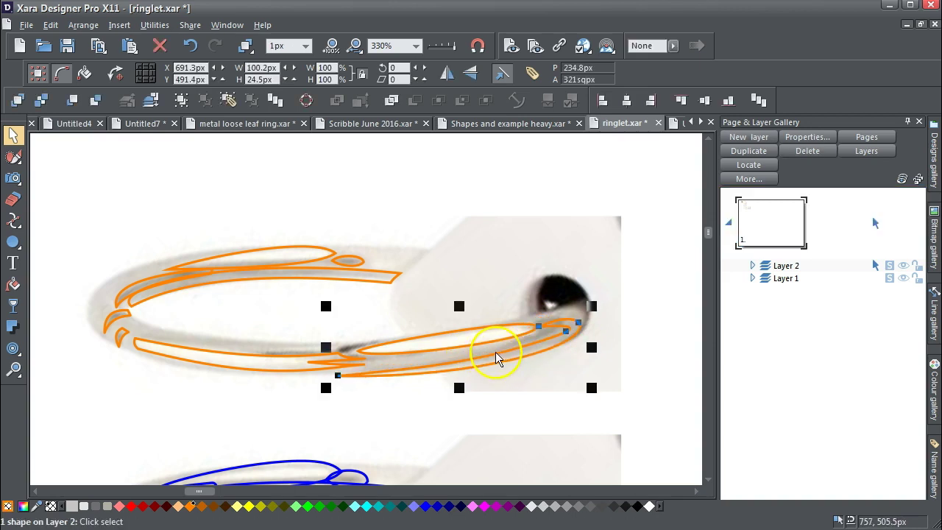
left_click(190, 46)
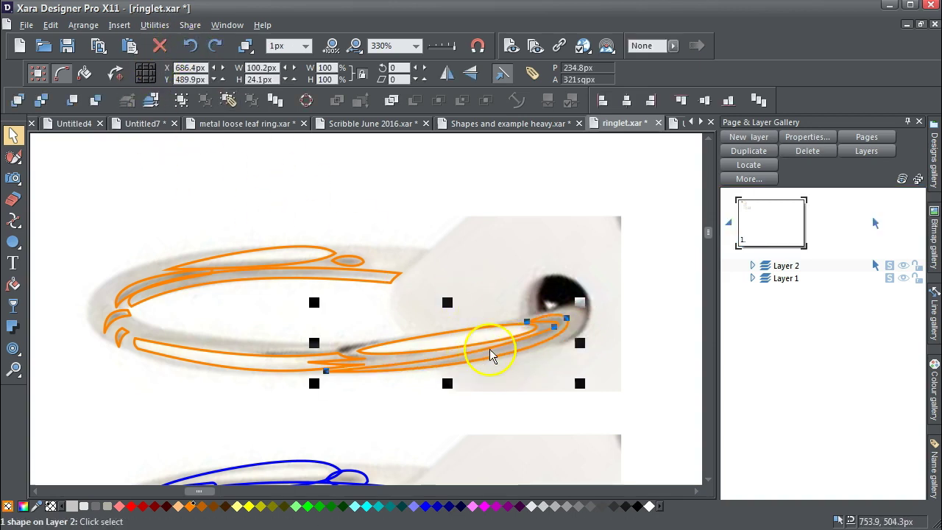
left_click(383, 182)
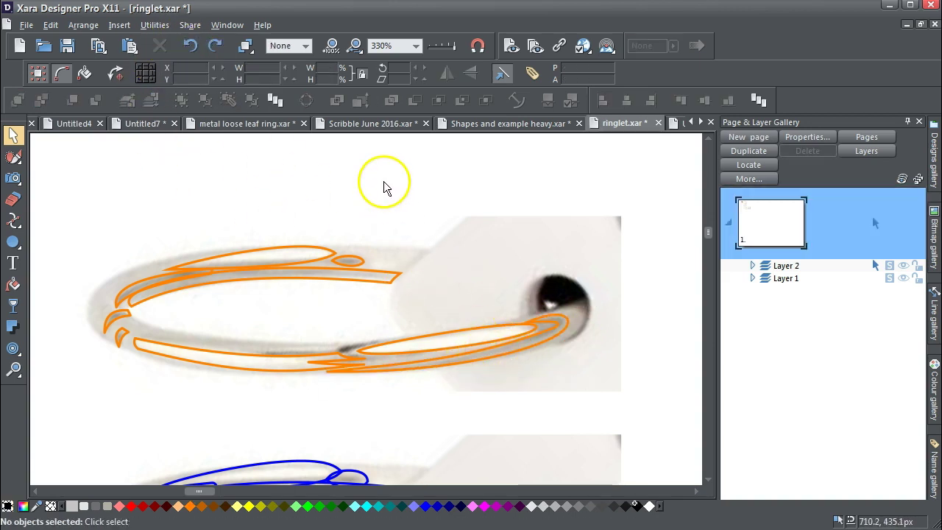
- Zoom to 100% to view the whole ringlet.xar drawing
left_click(333, 46)
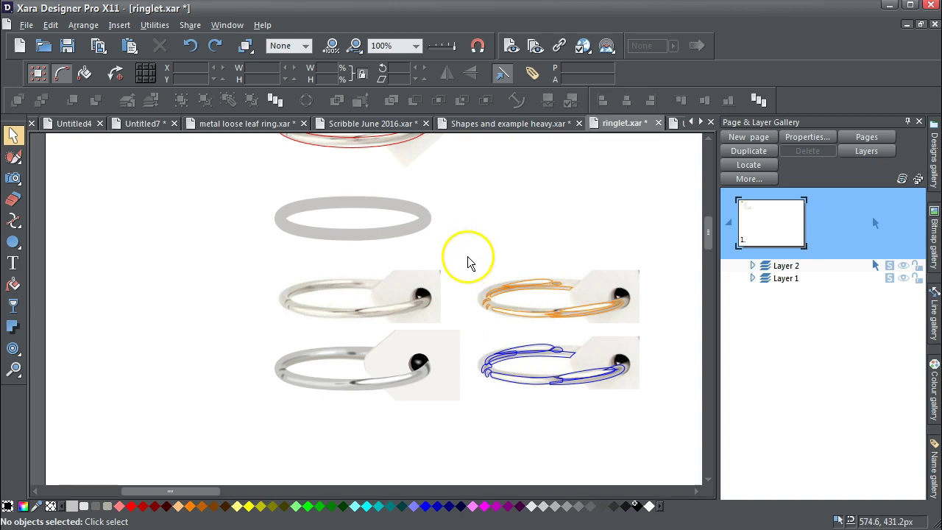
- Copy the orange ring outlines below the blue ring and recolour the copy green
left_click_drag(466, 255, 629, 326)
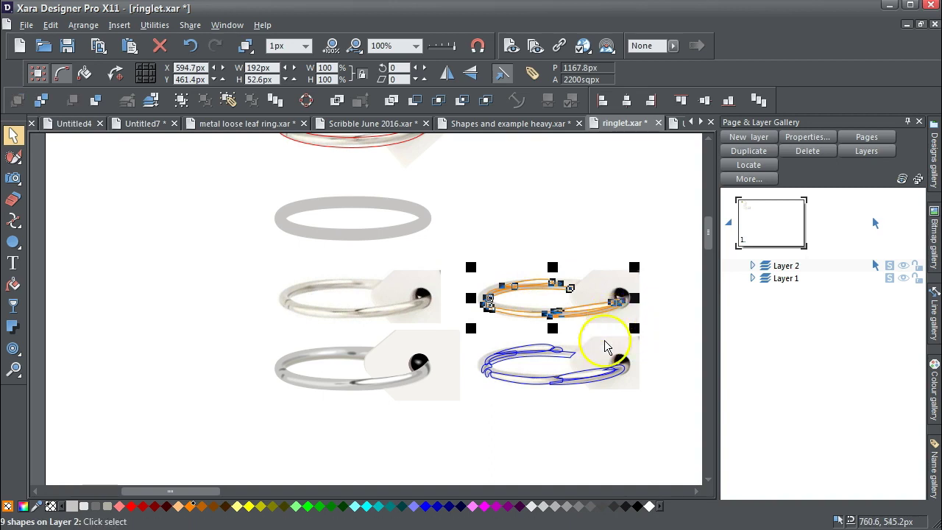
mouse_move(542, 427)
left_mouse_down()
mouse_move(543, 467)
mouse_move(542, 427)
left_mouse_up()
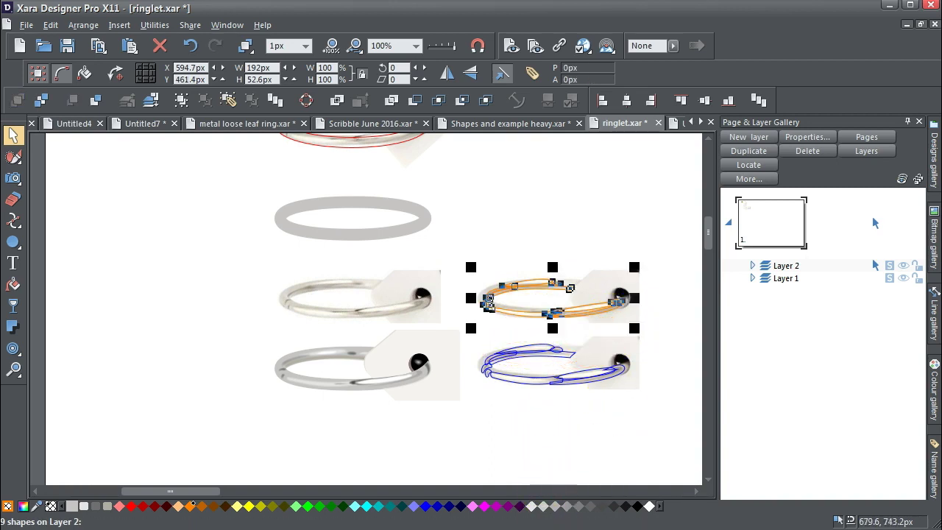
left_click_drag(671, 197, 596, 325)
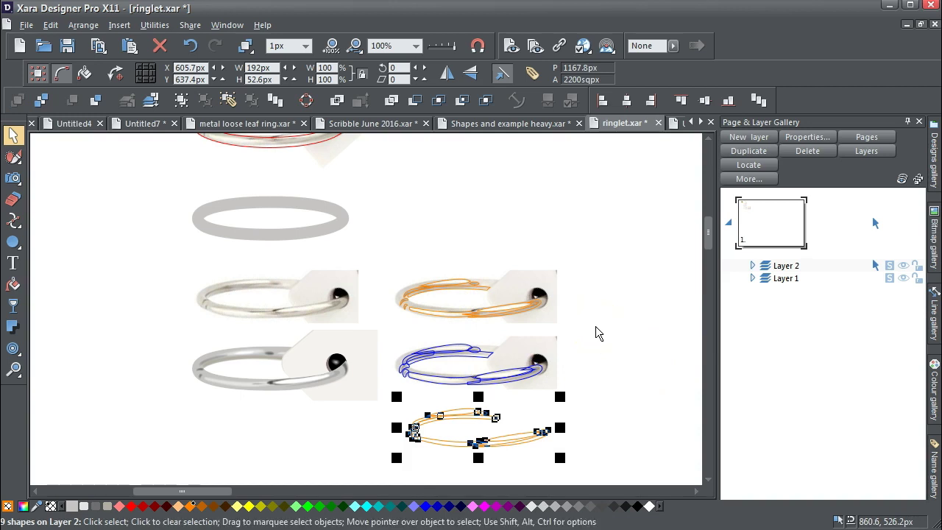
left_click(307, 506)
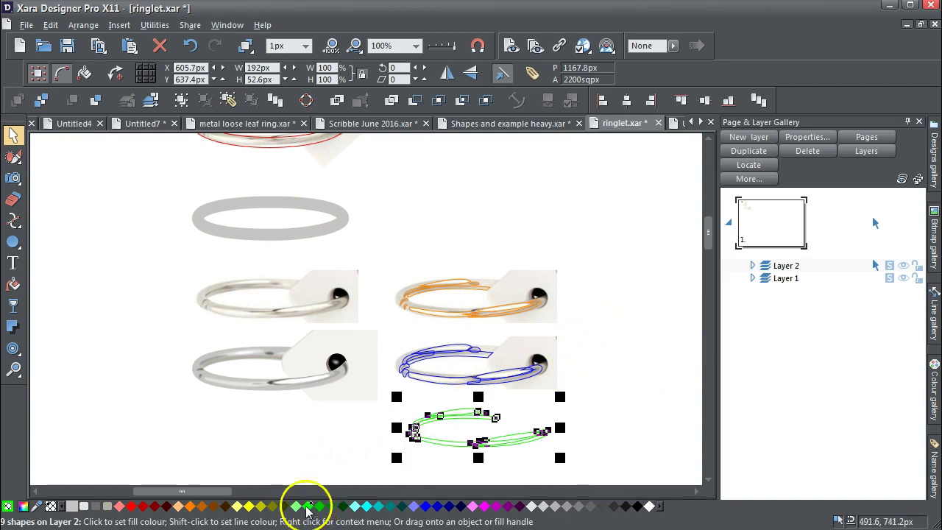
- Contour the green ring outlines and convert the contour into inset paths
left_click(13, 369)
left_click_drag(347, 248, 652, 484)
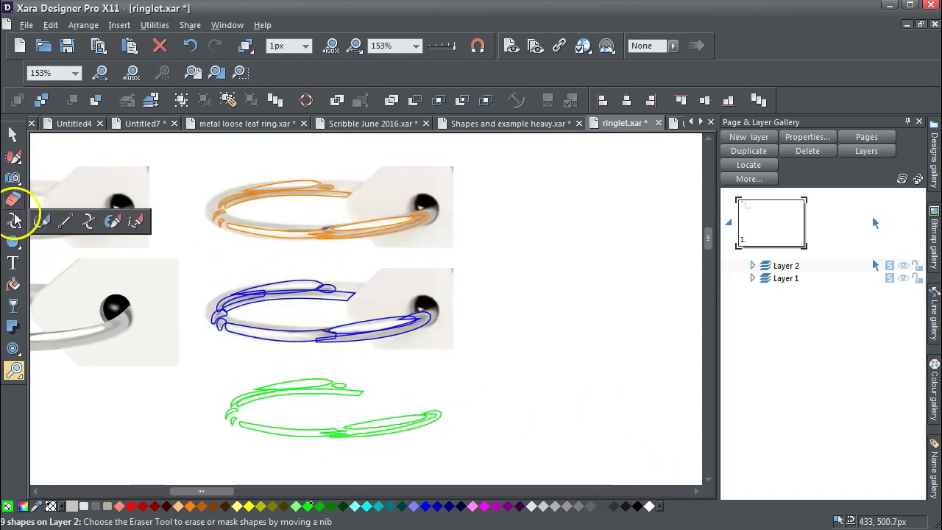
left_click(13, 134)
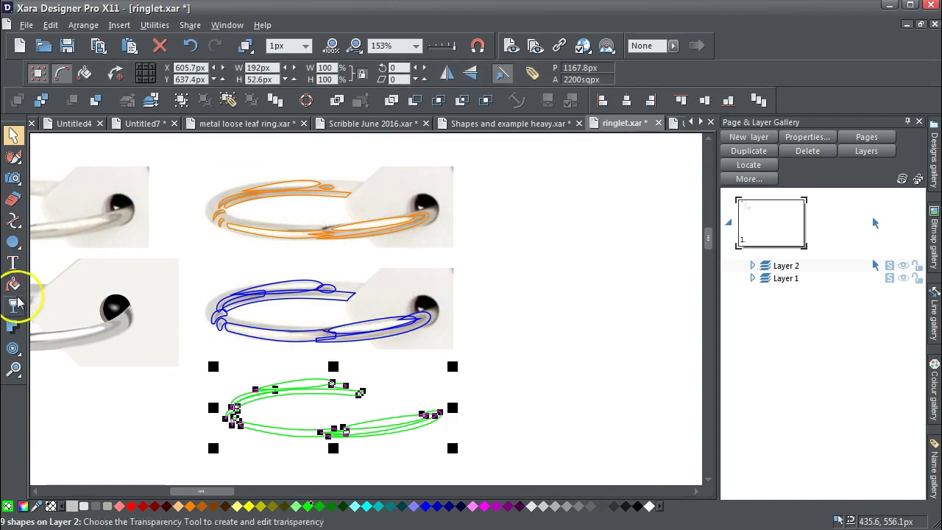
left_click(15, 350)
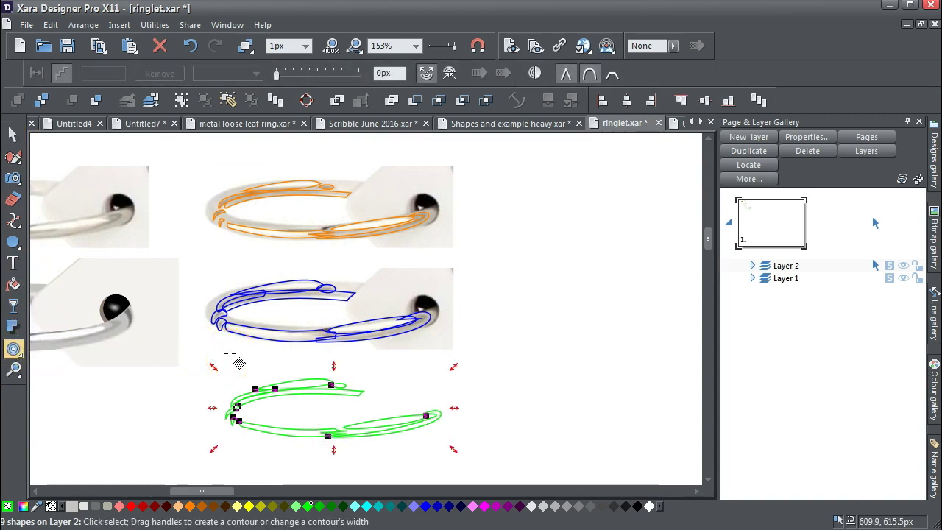
mouse_move(231, 354)
left_mouse_down()
mouse_move(274, 347)
mouse_move(431, 378)
mouse_move(457, 365)
left_mouse_up()
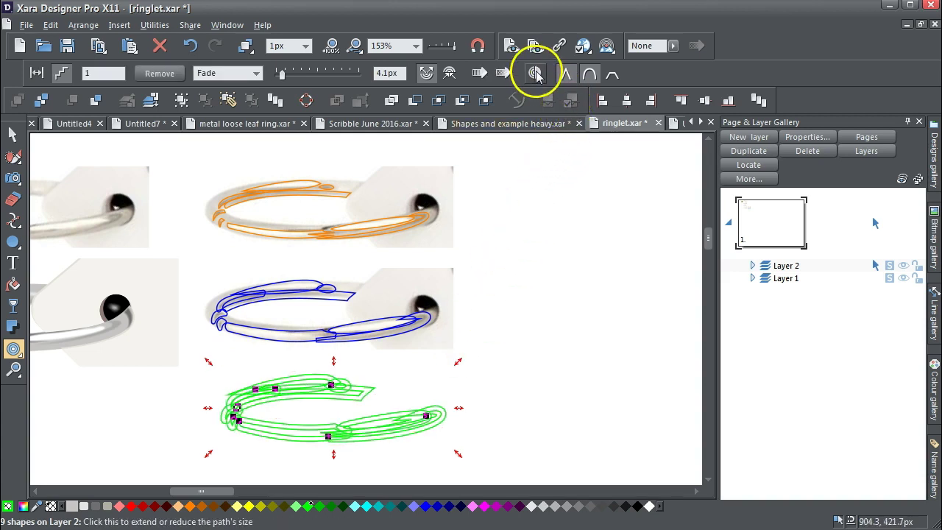
left_click(536, 74)
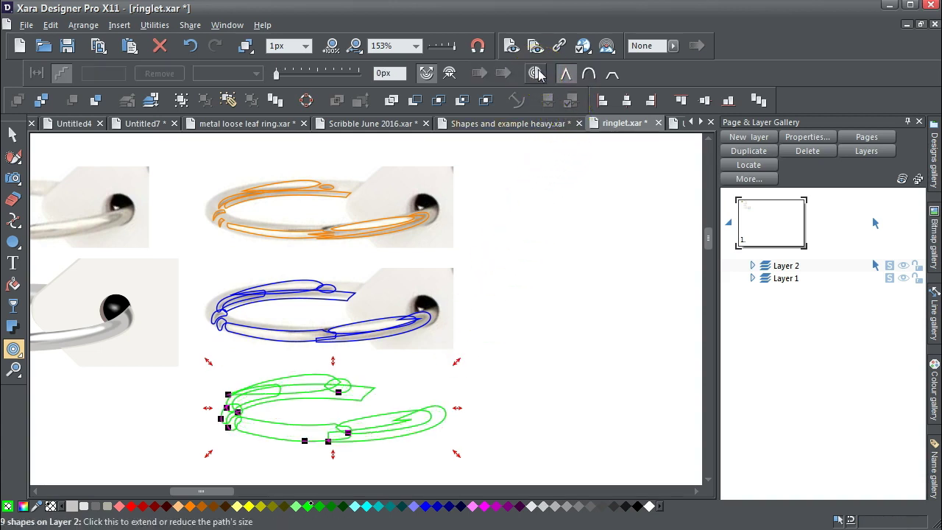
left_click(13, 134)
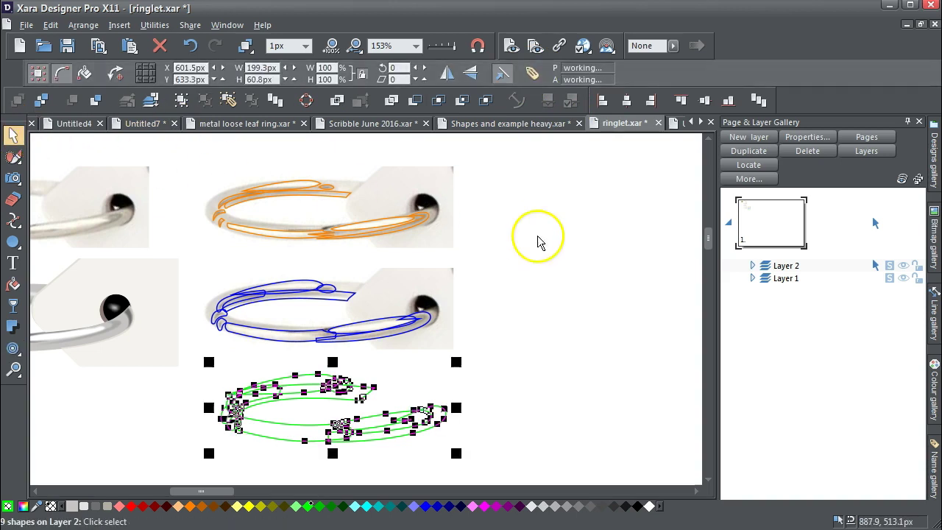
left_click(513, 329)
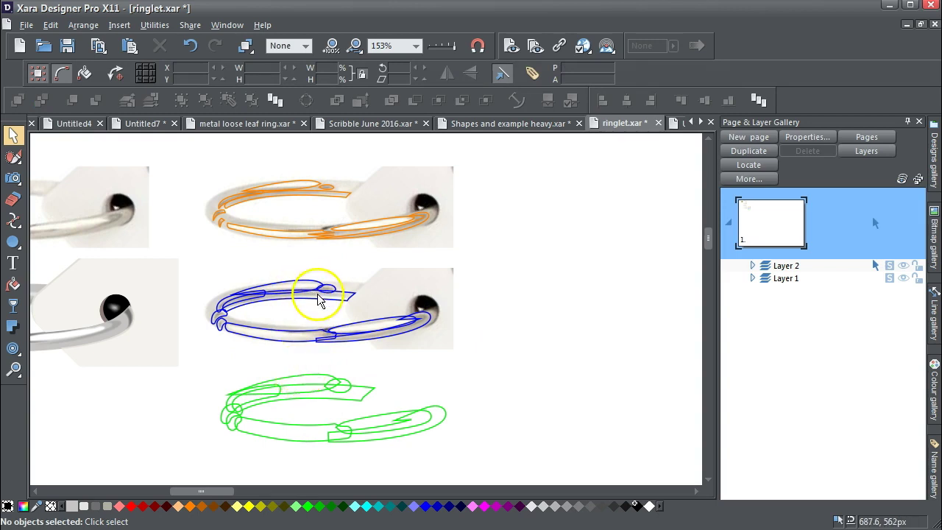
- Give the green ring's top piece an orange fill, no outline and a 6.6px feather
left_click(289, 376)
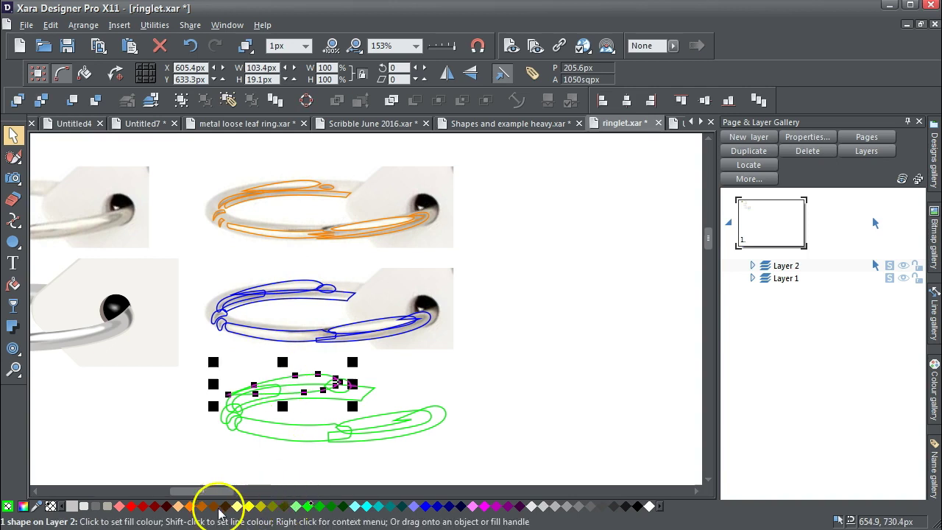
left_click(192, 506)
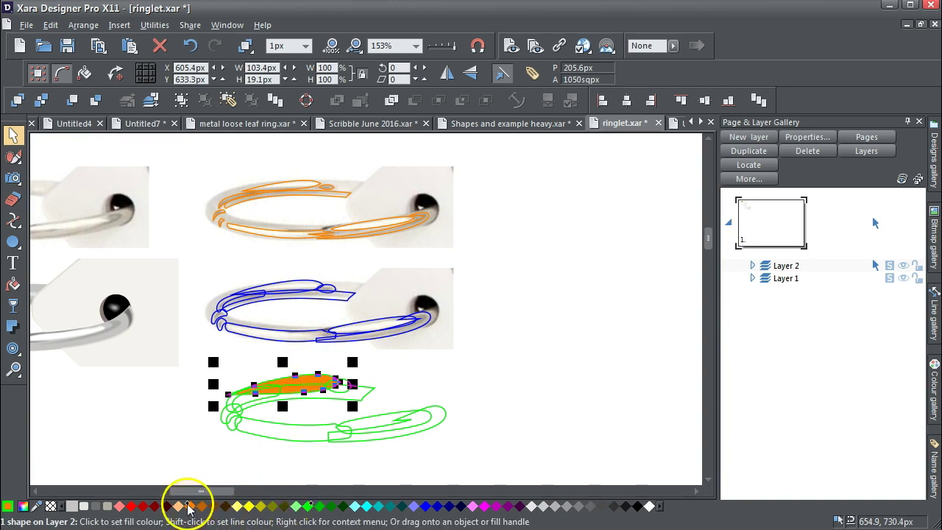
left_click(50, 507, "shift")
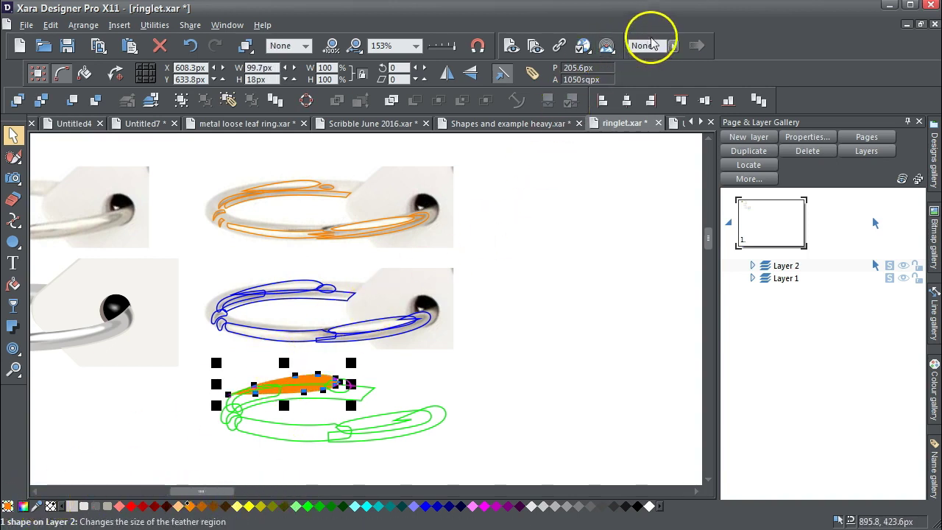
left_click(672, 48)
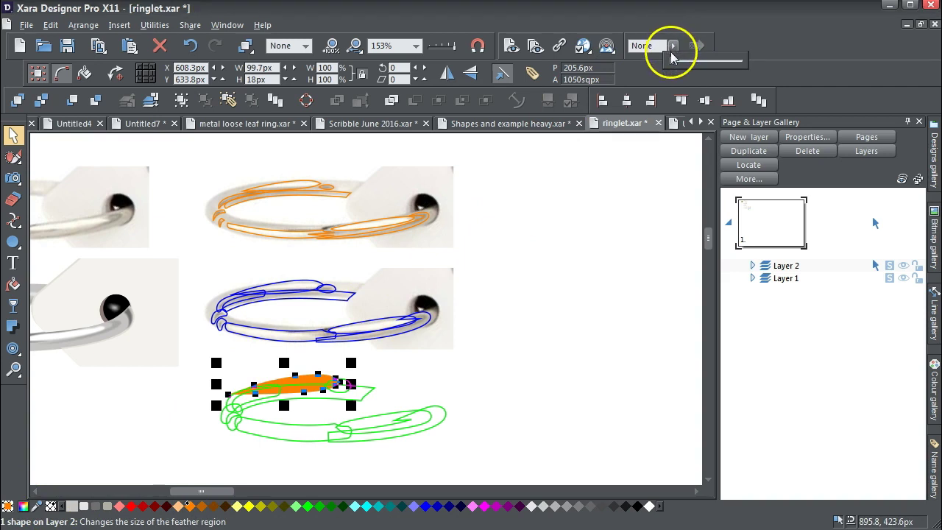
left_click_drag(673, 57, 691, 62)
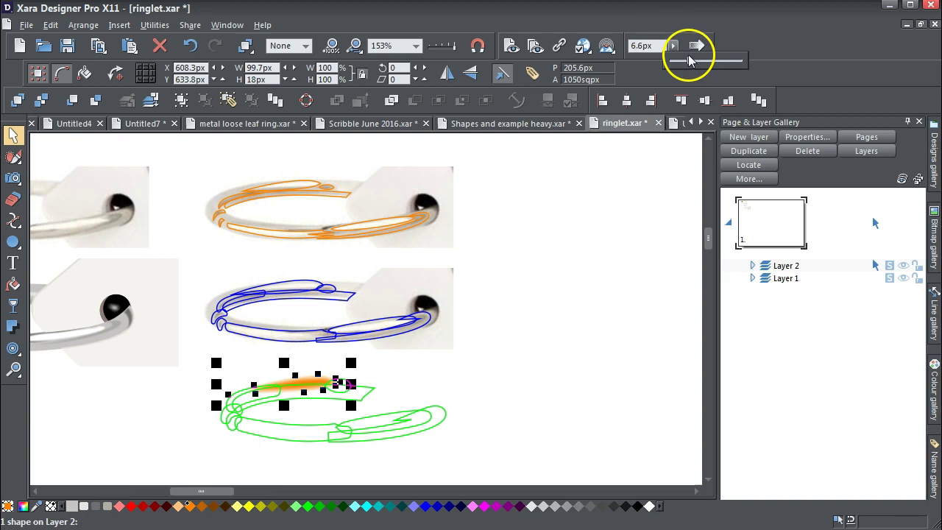
left_click_drag(690, 60, 688, 60)
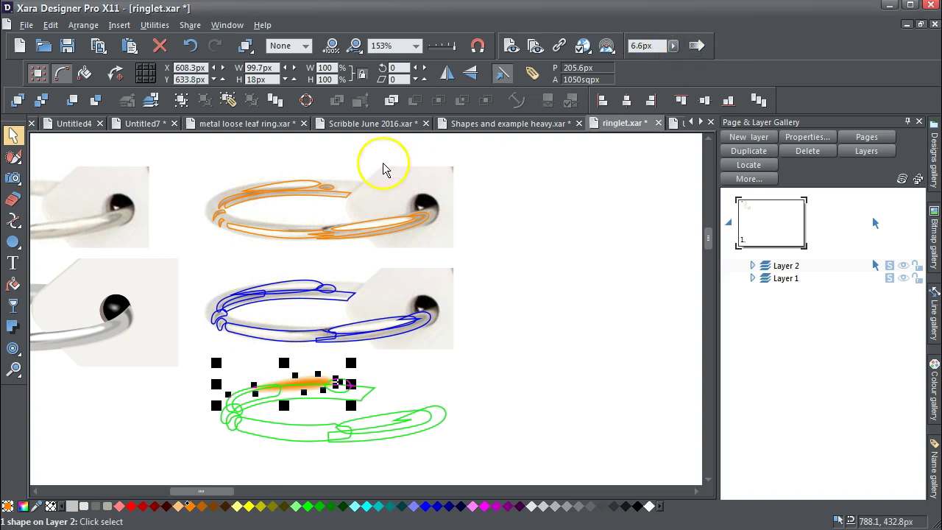
- Fill the orange ring's small top stroke solid orange and feather it to 5px
left_click(305, 185)
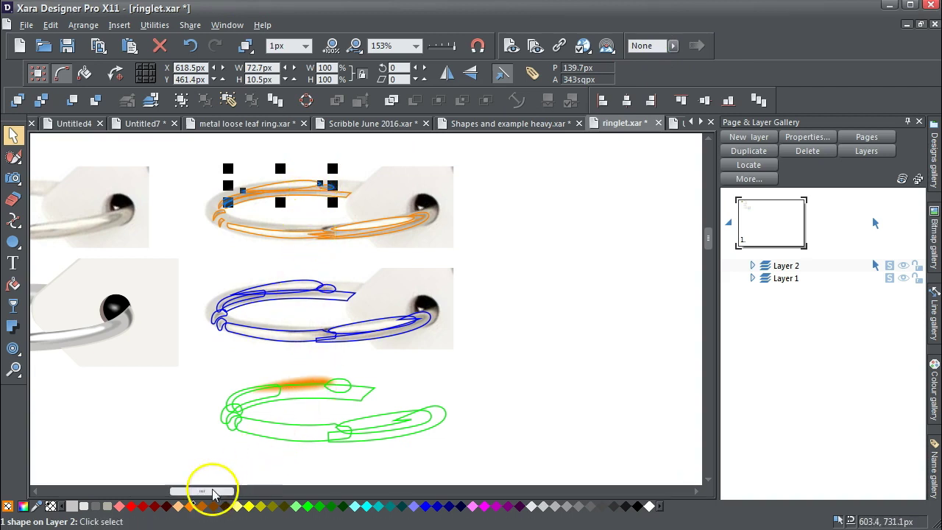
left_click(184, 506)
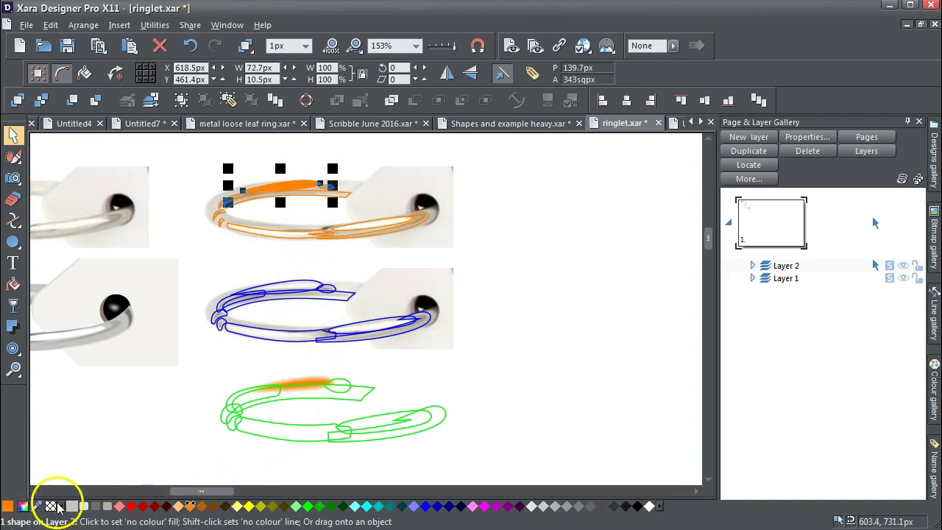
mouse_move(673, 45)
left_mouse_down()
mouse_move(679, 61)
mouse_move(691, 61)
left_mouse_up()
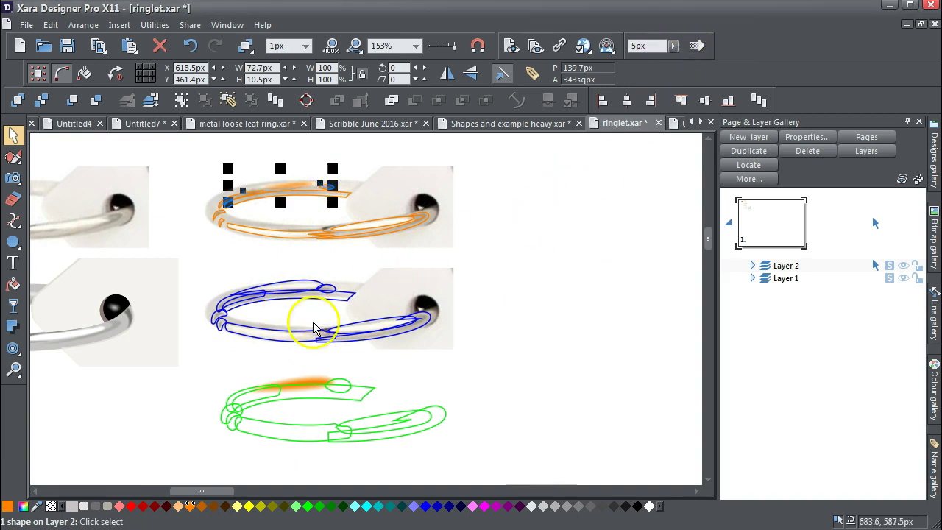
- Zoom in on the ring drawings and select the blue ring's top highlight piece
left_click(557, 358)
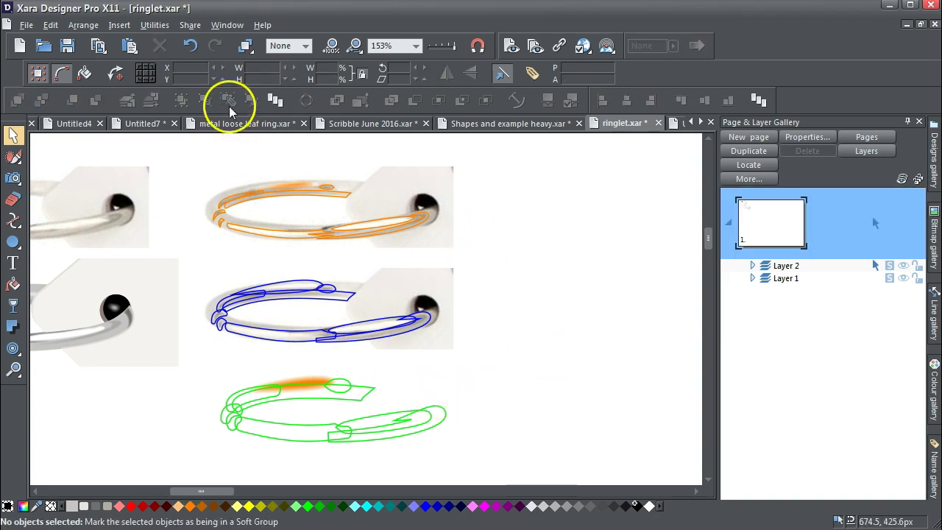
left_click(355, 46)
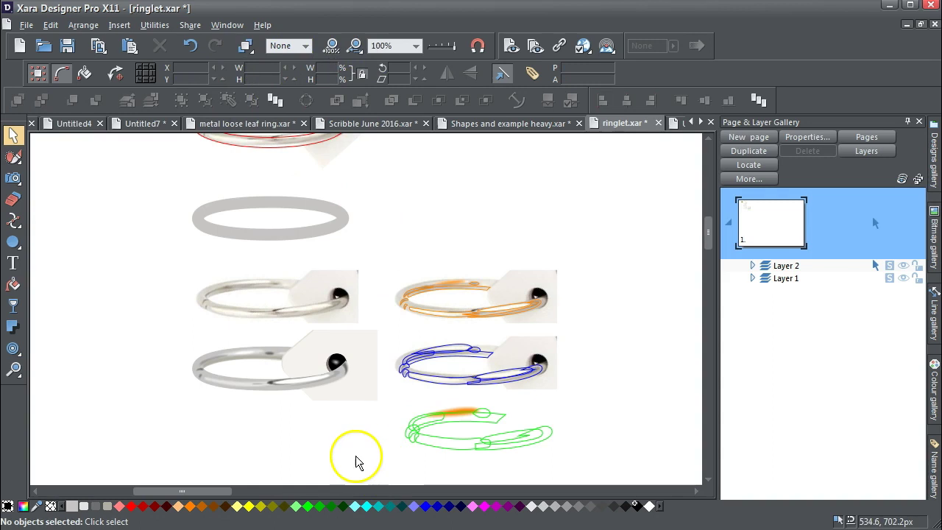
left_click(13, 375)
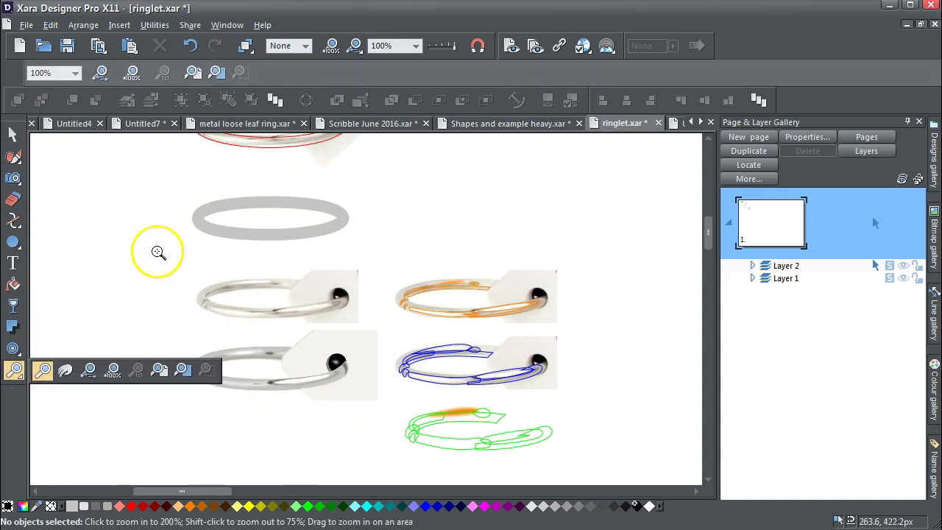
left_click_drag(162, 208, 446, 462)
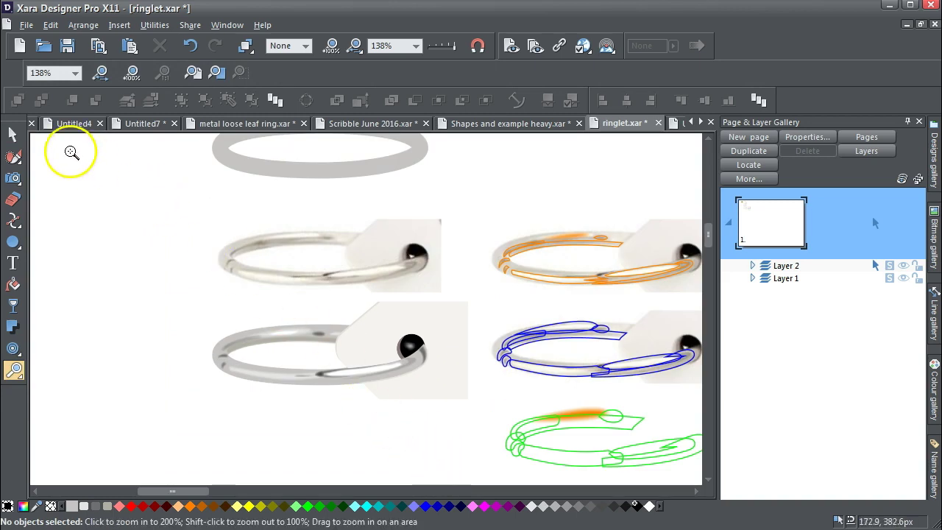
left_click(15, 136)
left_click(281, 334)
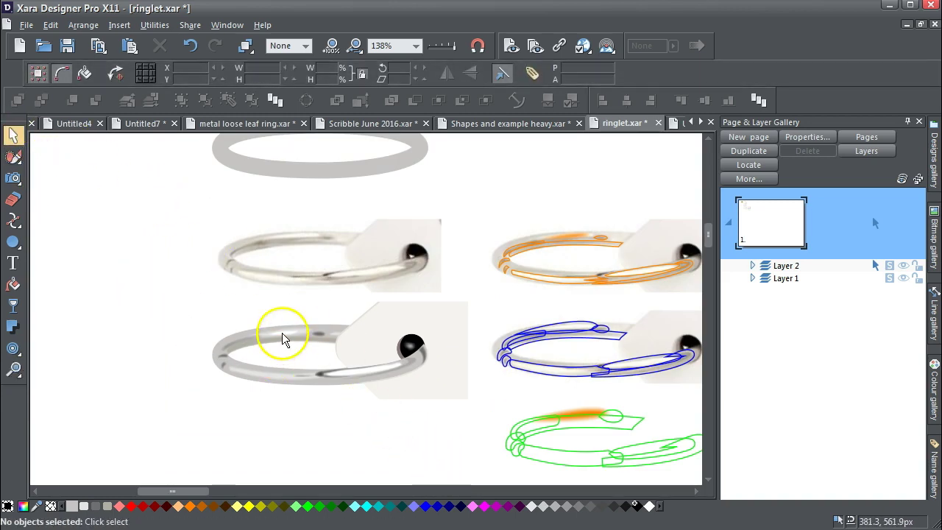
left_click(287, 335)
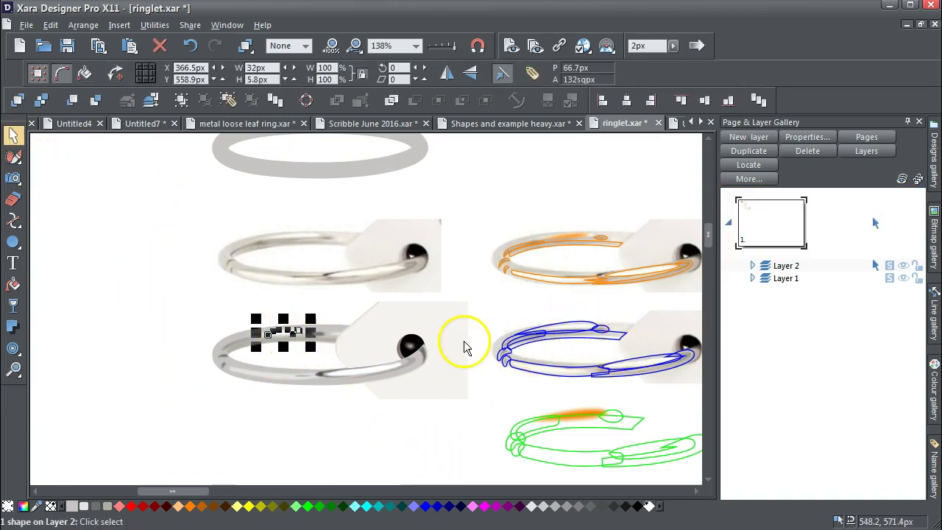
left_click(159, 403)
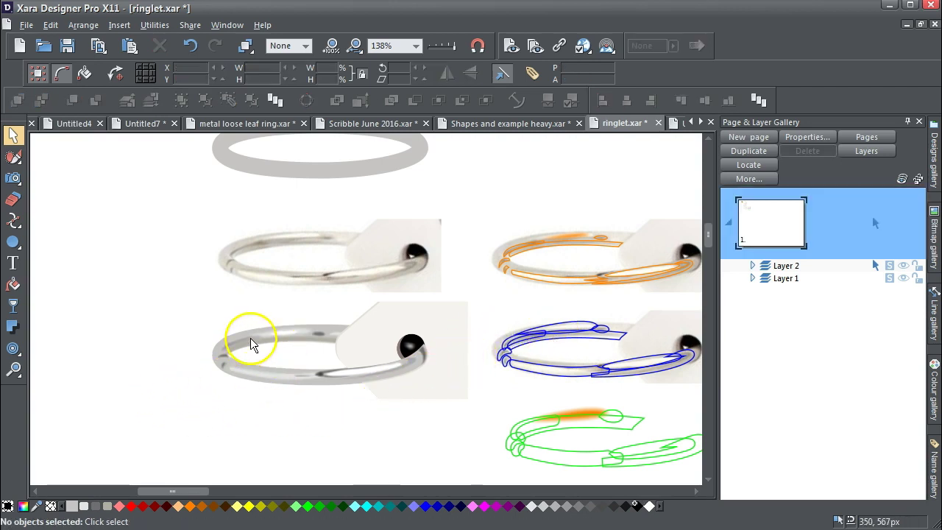
left_click(569, 329)
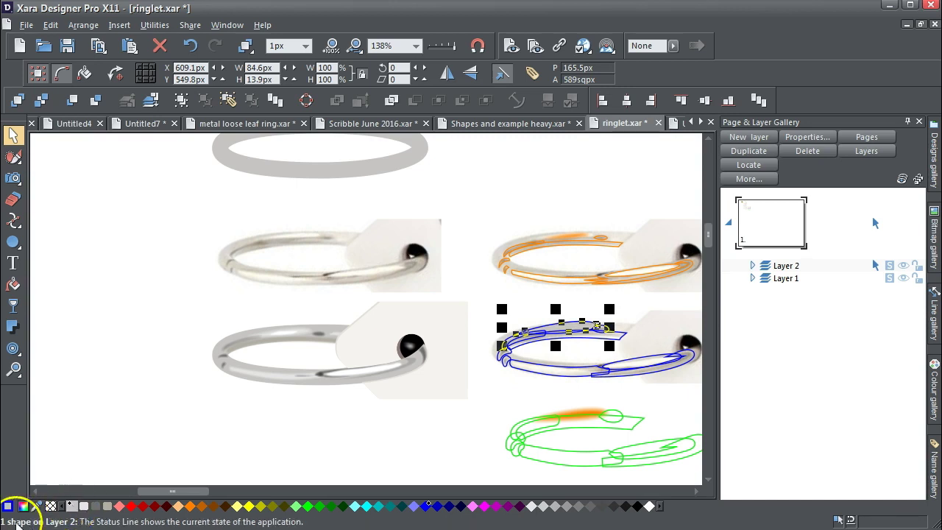
- Remove the highlight's outline and create the named colour ring-binder-tutorial as a shade of ring-binder
left_click(51, 506, "shift")
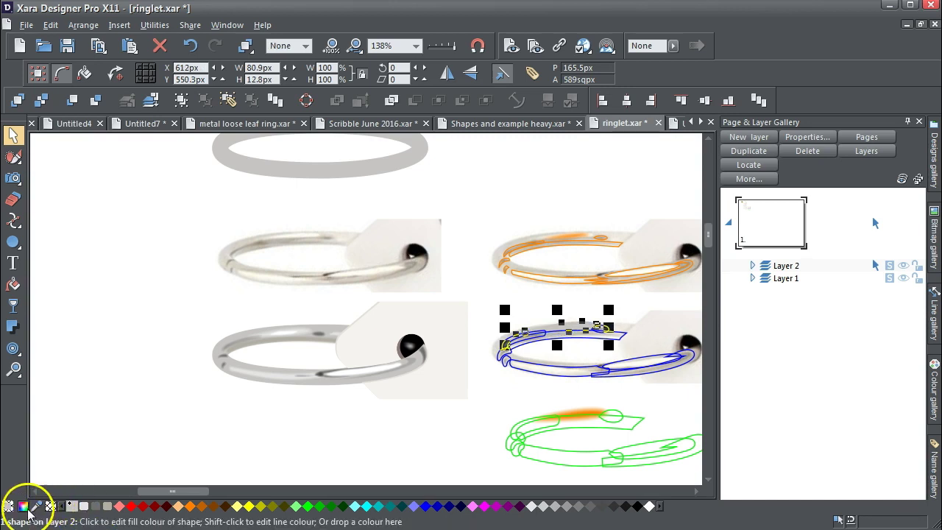
left_click(22, 506)
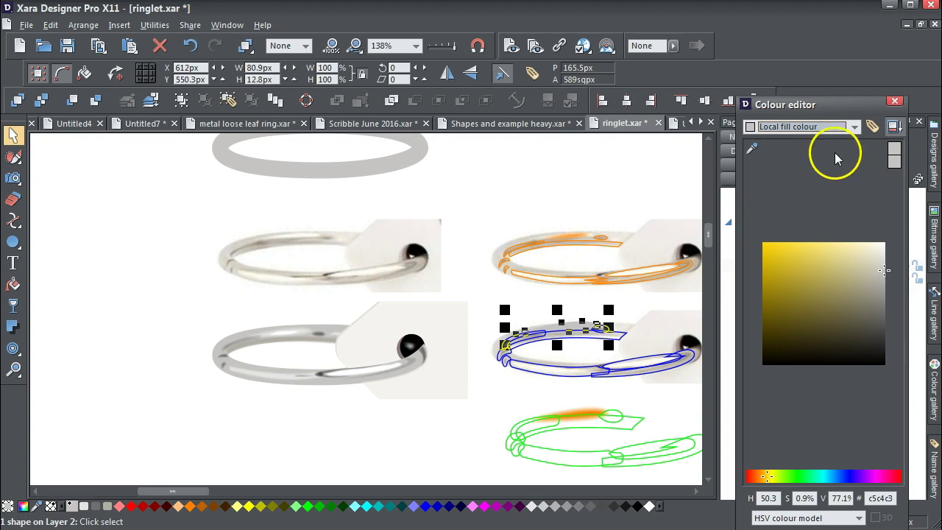
left_click(872, 126)
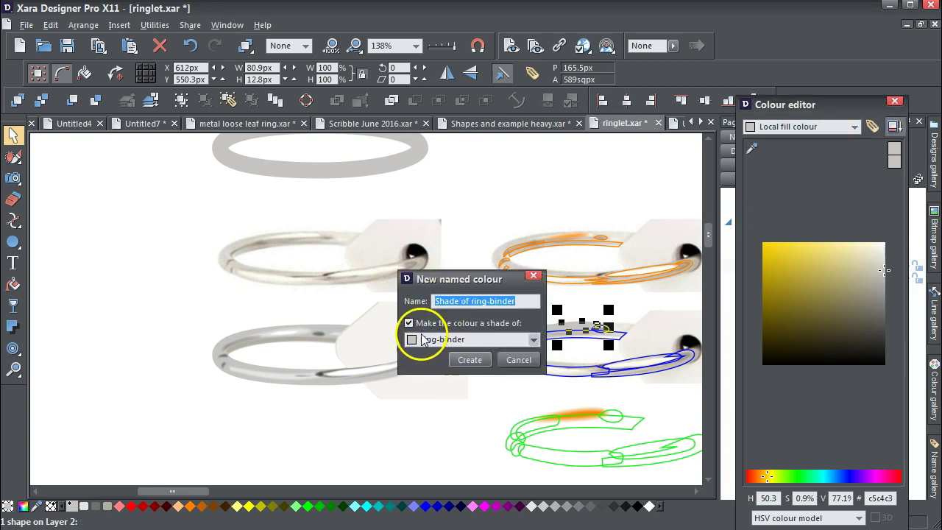
left_click_drag(486, 283, 110, 183)
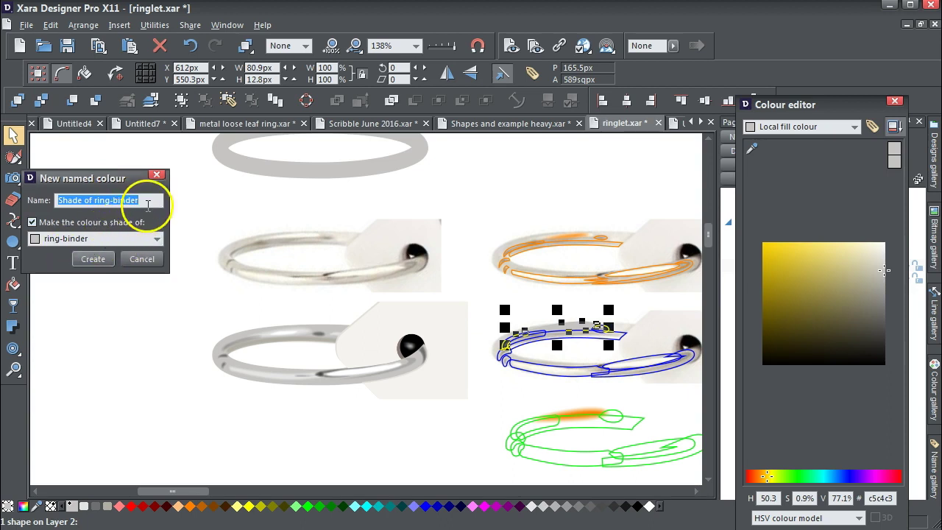
left_click(147, 206)
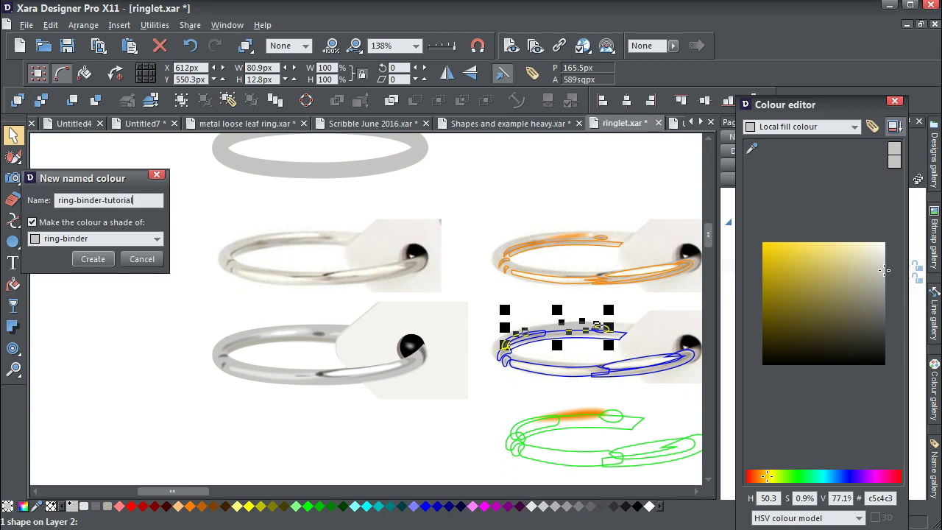
left_click(95, 259)
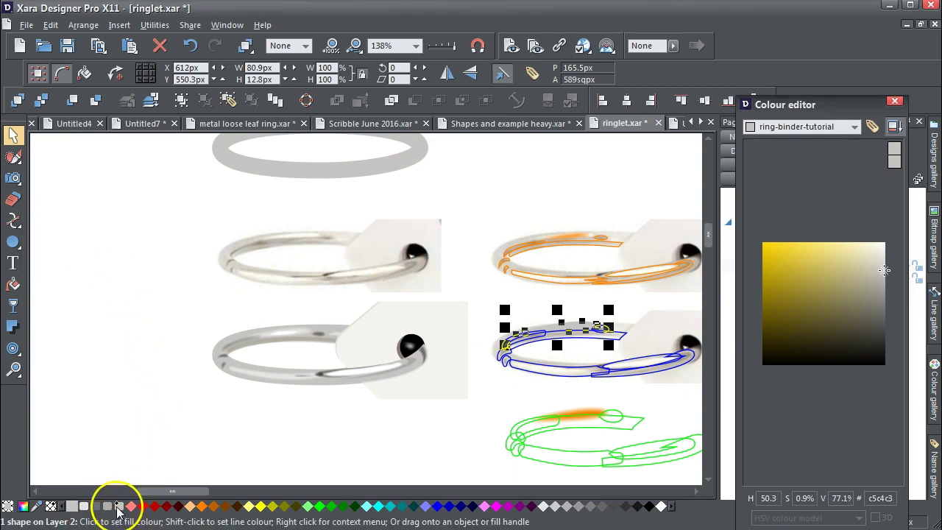
- Lighten the ring-binder-tutorial shade to a pale off-white, #ebe9df (S 5.1%, V 92%)
left_click_drag(118, 505, 814, 311)
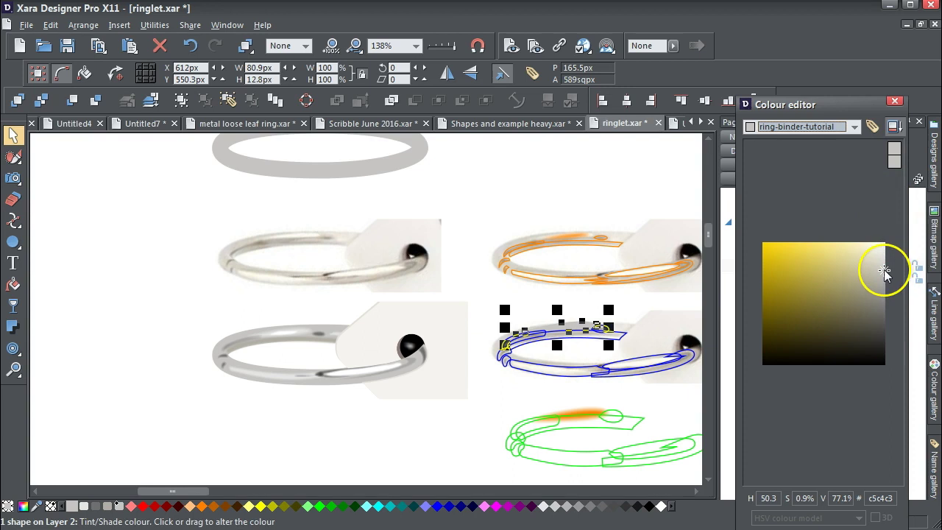
mouse_move(884, 269)
left_mouse_down()
mouse_move(869, 248)
mouse_move(866, 284)
left_mouse_up()
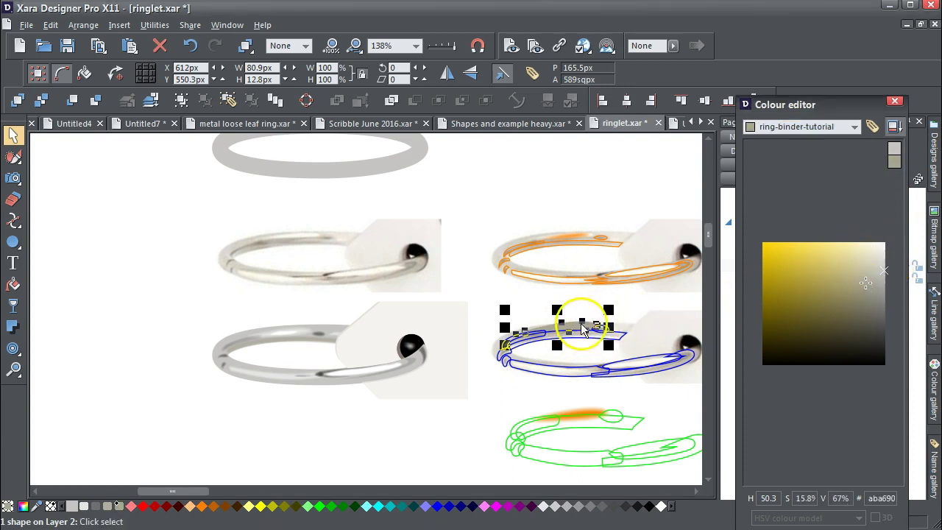
mouse_move(864, 283)
left_mouse_down()
mouse_move(872, 314)
mouse_move(882, 250)
mouse_move(866, 284)
mouse_move(868, 301)
mouse_move(882, 254)
left_mouse_up()
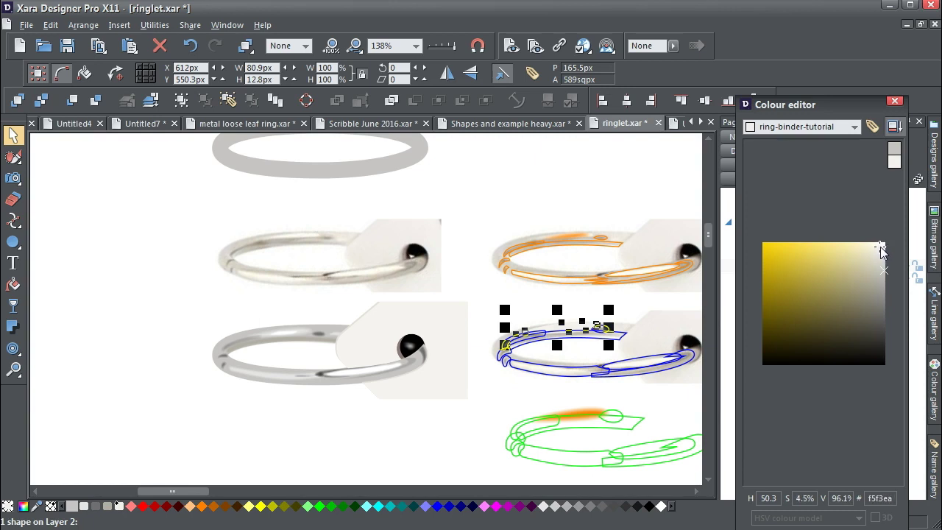
- Select the clipped ring photo and several lower-ring shapes, then marquee-select the whole lower ring
left_click(477, 215)
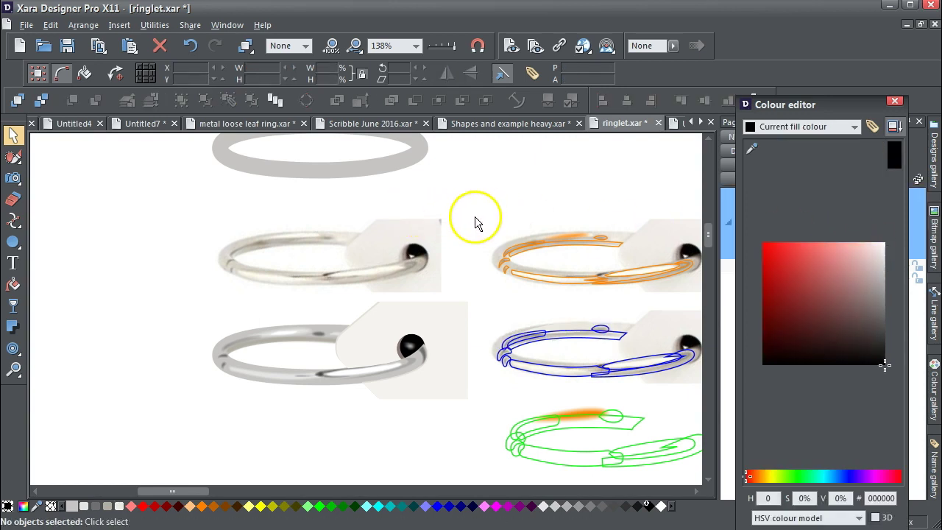
left_click(330, 289)
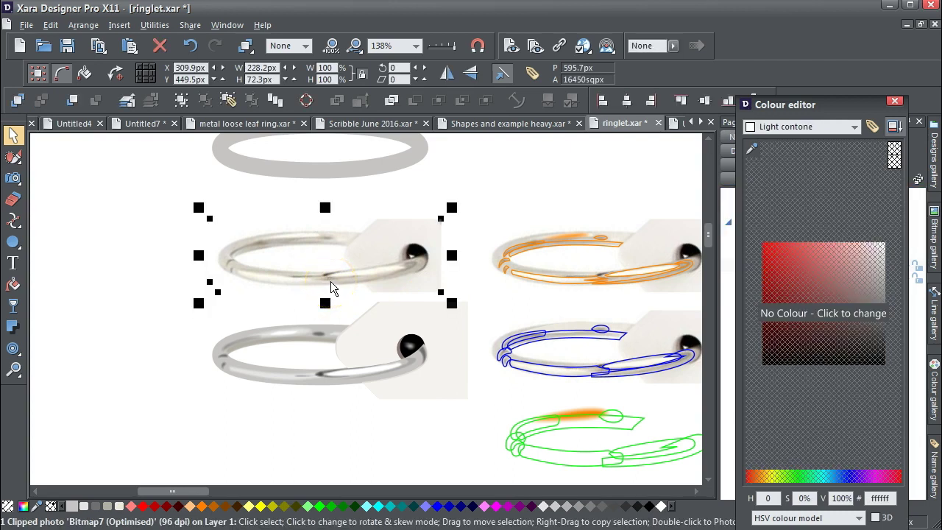
left_click_drag(330, 281, 293, 343)
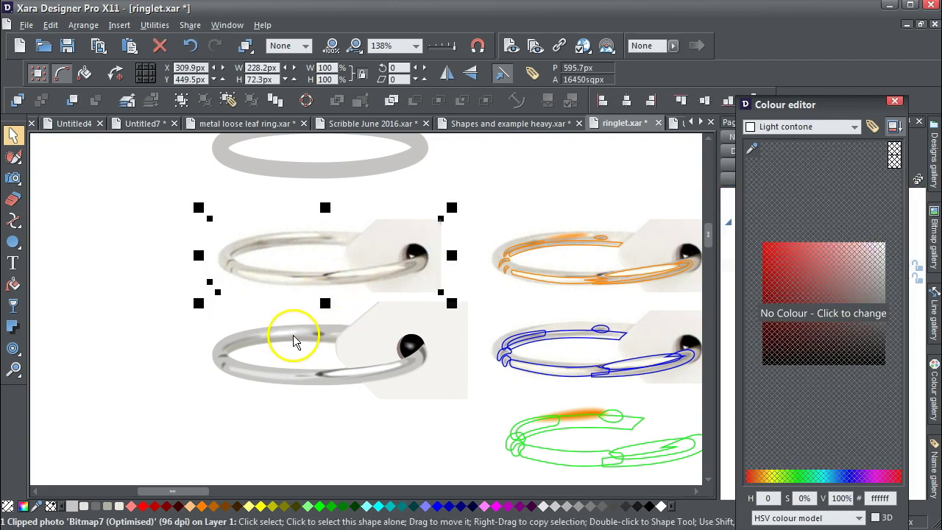
left_click(293, 337)
left_click(101, 310)
left_click(326, 330)
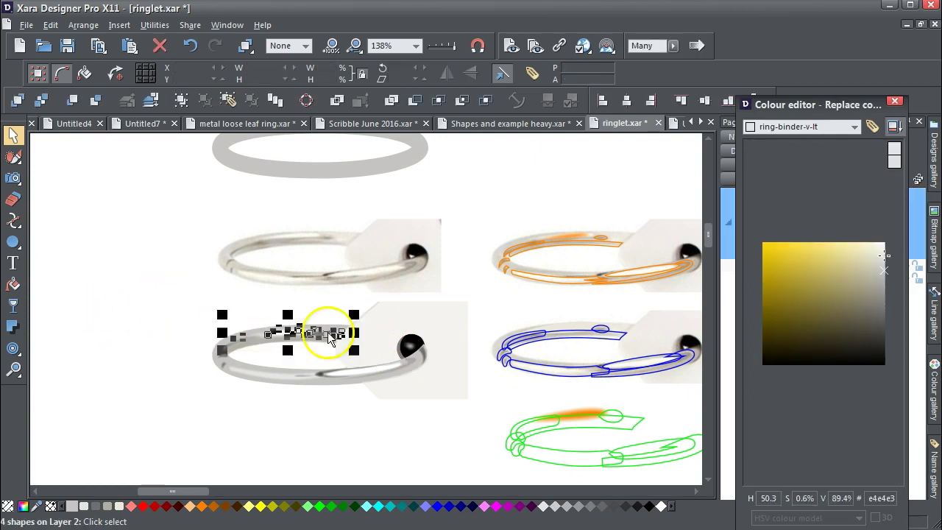
left_click_drag(147, 271, 482, 416)
- Re-check the lower ring's 21 shapes, deselect, and load ring-binder (#c5c4c3) into the Colour editor
left_click(455, 440)
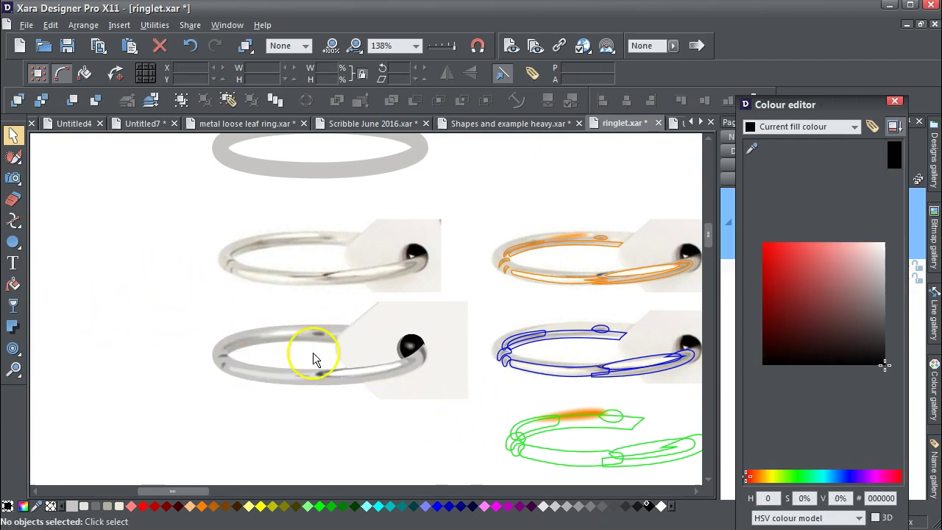
left_click_drag(160, 282, 485, 434)
left_click(434, 442)
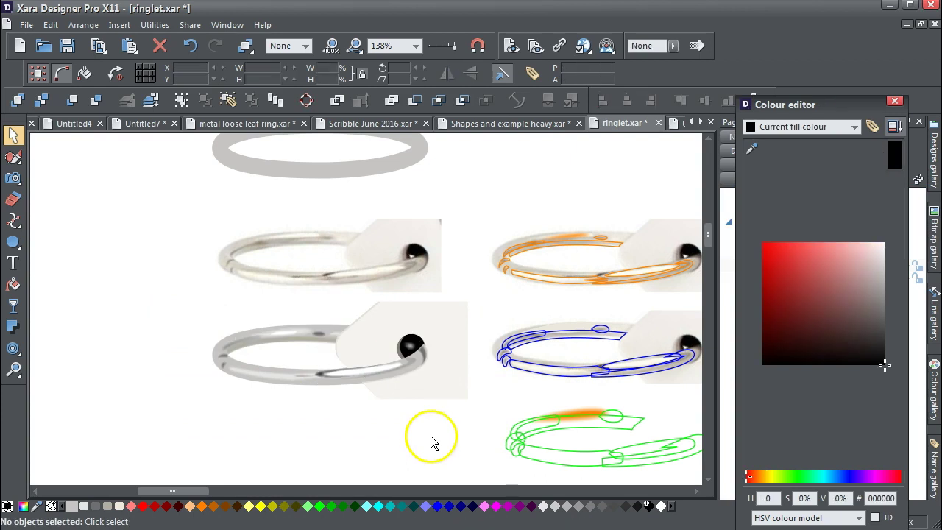
left_click(294, 374)
left_click(159, 306)
left_click_drag(168, 294, 486, 426)
left_click(261, 425)
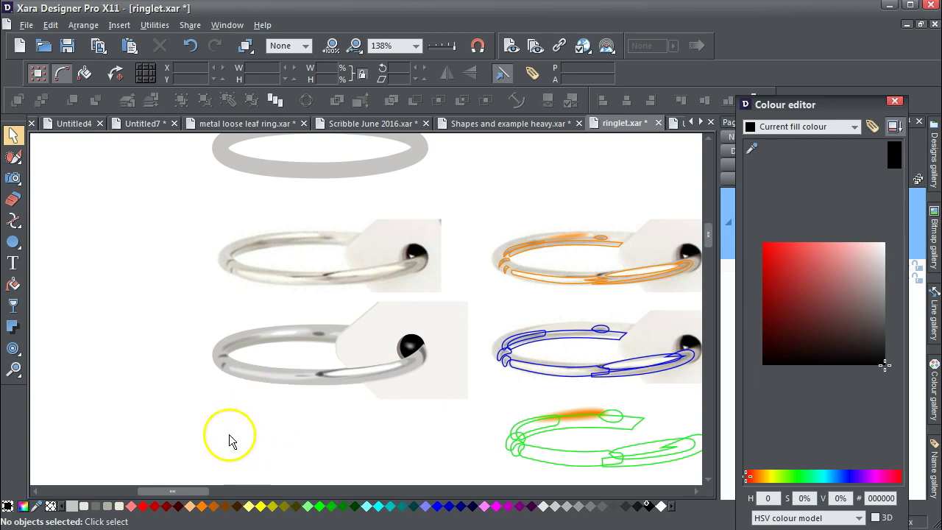
left_click_drag(72, 506, 808, 292)
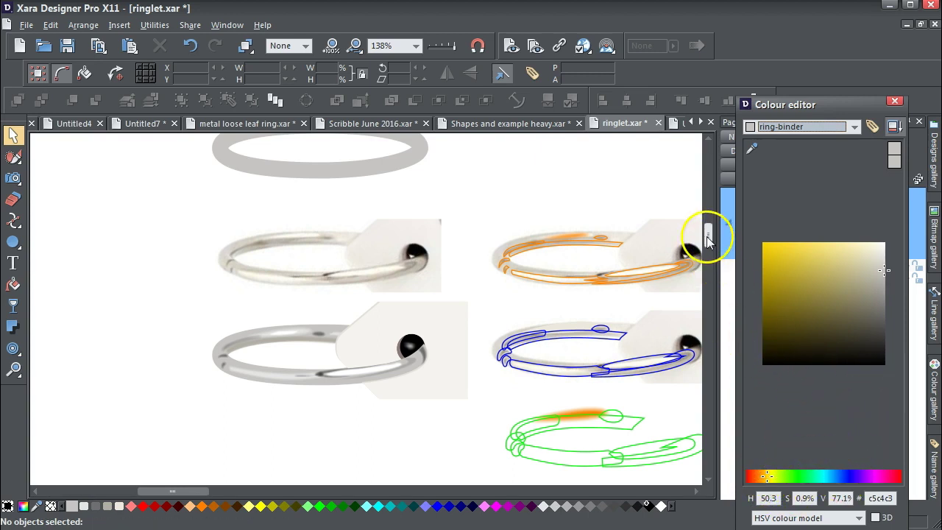
- At 100% zoom, eyedrop the gold square into ring-binder (#a2913c), then zoom in on the gold ring
left_click(332, 47)
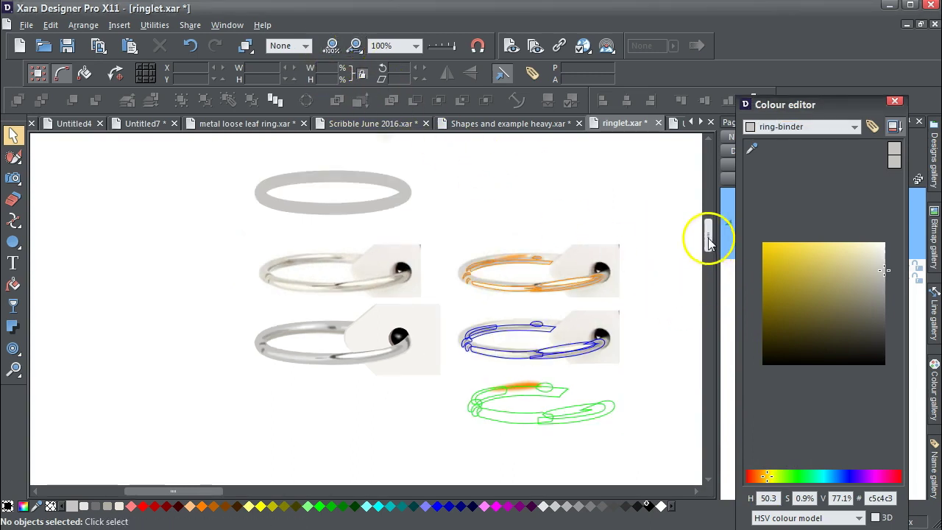
left_click_drag(707, 237, 708, 224)
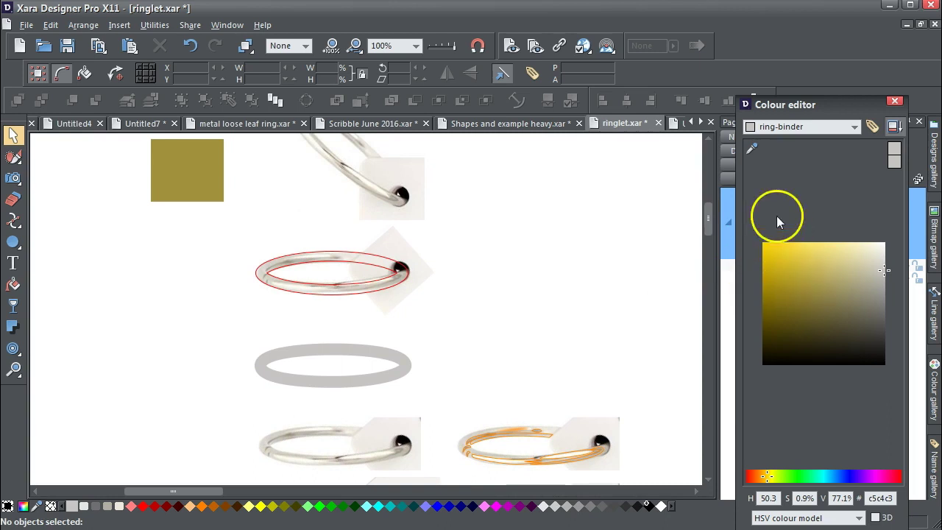
left_click_drag(752, 149, 207, 172)
left_click_drag(710, 224, 708, 251)
left_click(20, 378)
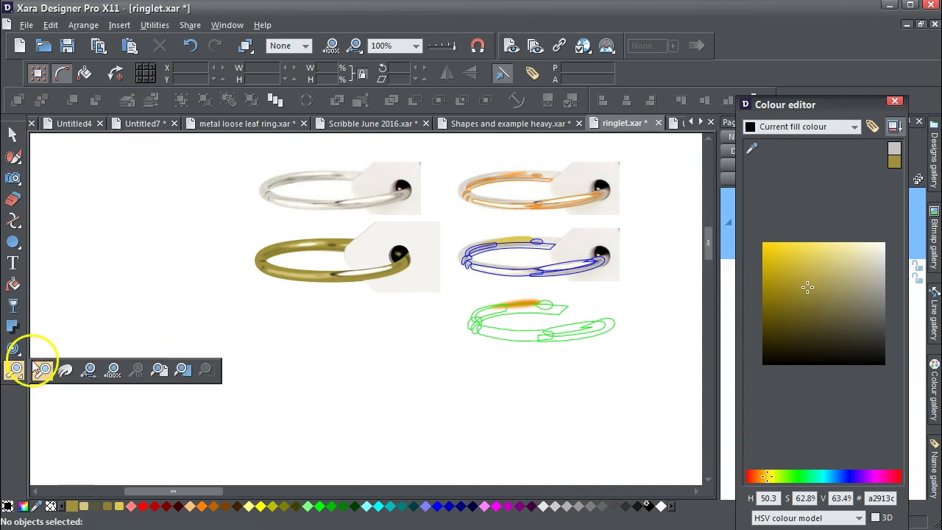
left_click_drag(237, 208, 471, 335)
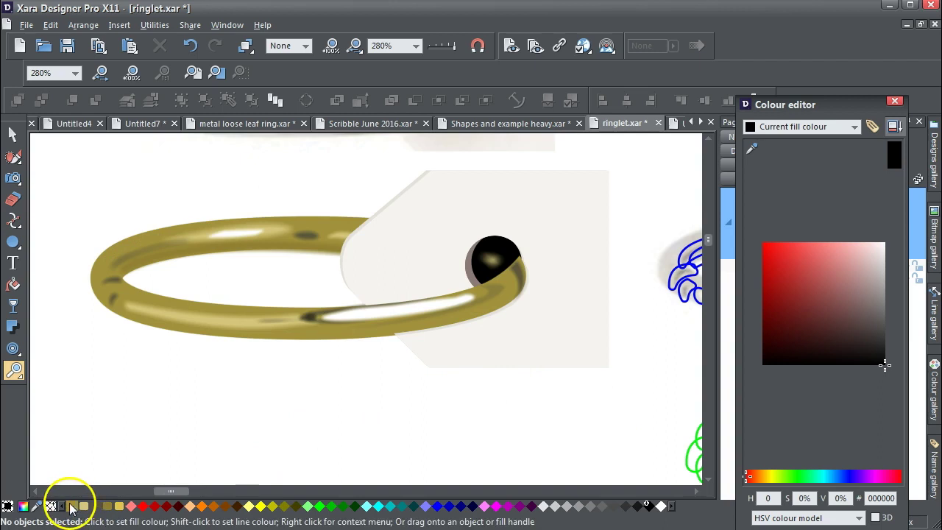
- Shift ring-binder from gold through blue to pale sage green #99b28c (H 101, S 21.1%, V 69.9%)
left_click_drag(73, 506, 823, 309)
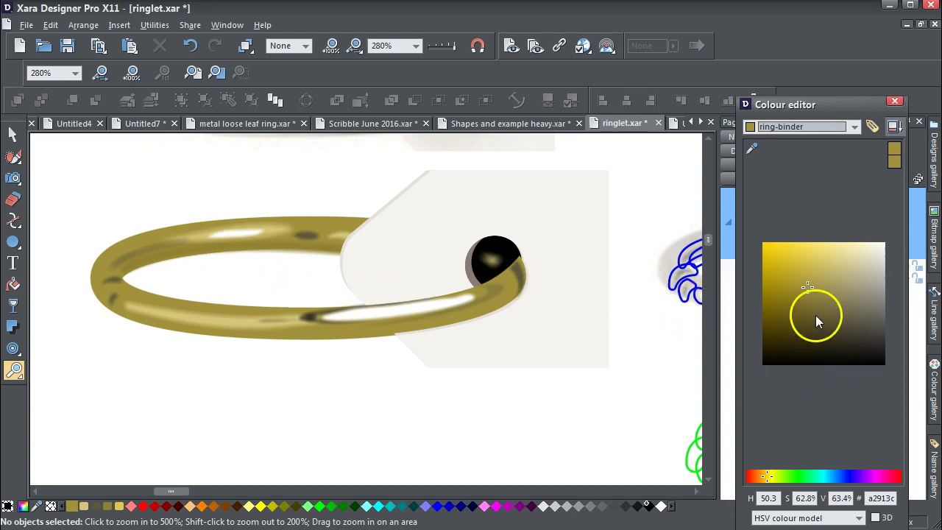
mouse_move(810, 289)
left_mouse_down()
mouse_move(875, 288)
mouse_move(848, 305)
left_mouse_up()
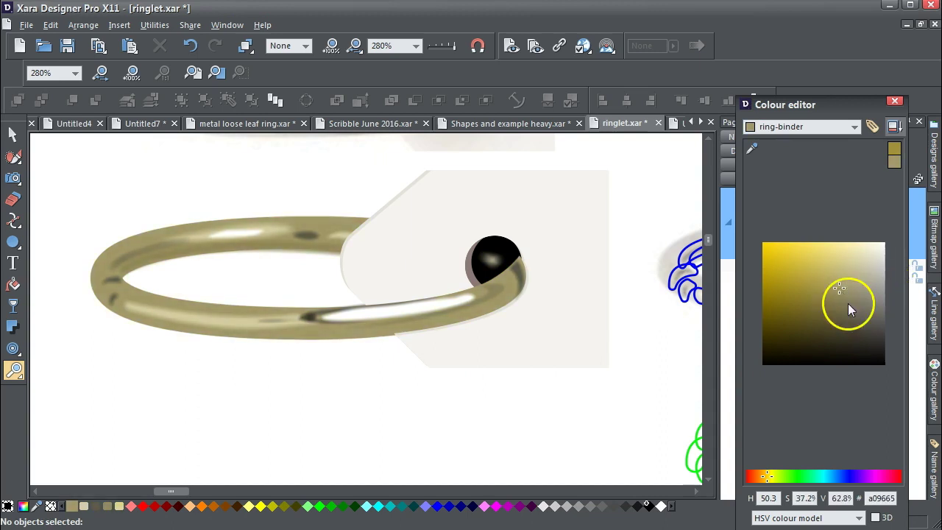
left_click(842, 477)
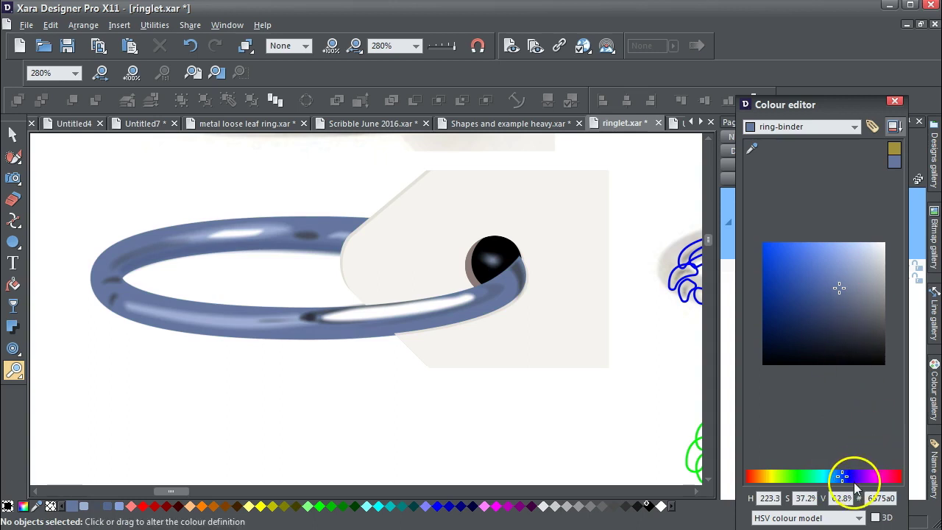
left_click_drag(845, 478, 789, 478)
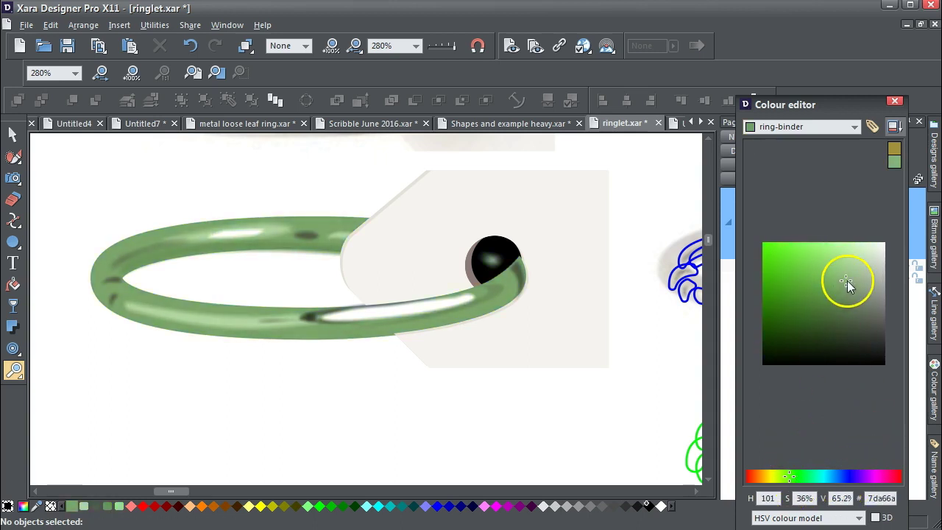
left_click(863, 280)
mouse_move(862, 281)
left_mouse_down()
mouse_move(843, 280)
mouse_move(861, 281)
left_mouse_up()
left_click_drag(498, 295, 533, 310)
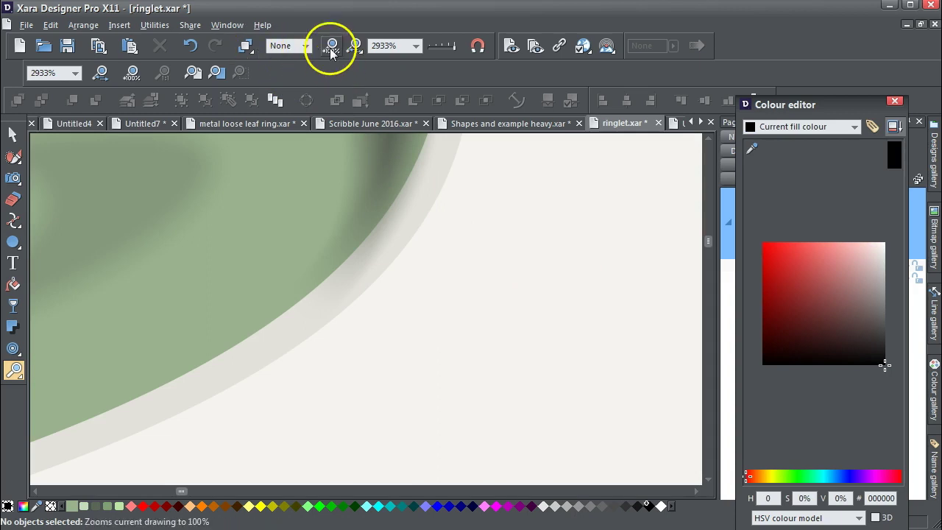
- Go back to the previous 280% view showing the whole pale green ring
left_click(354, 47)
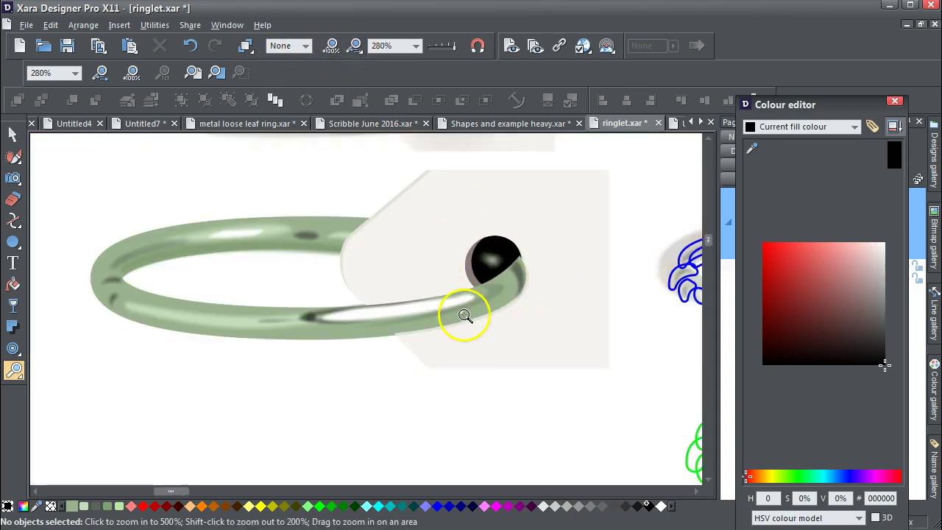